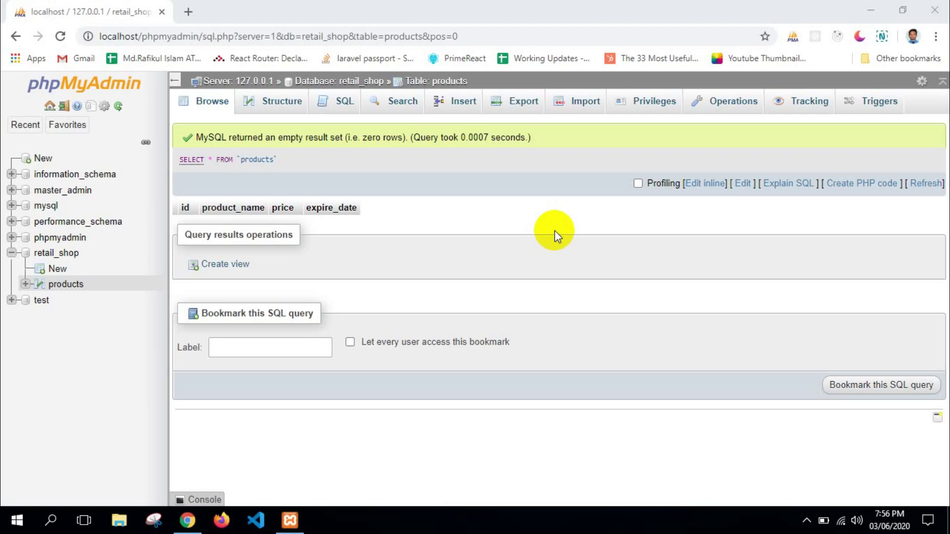
Browse the products table in the retail_shop database to review its existing columns
left_click(69, 285)
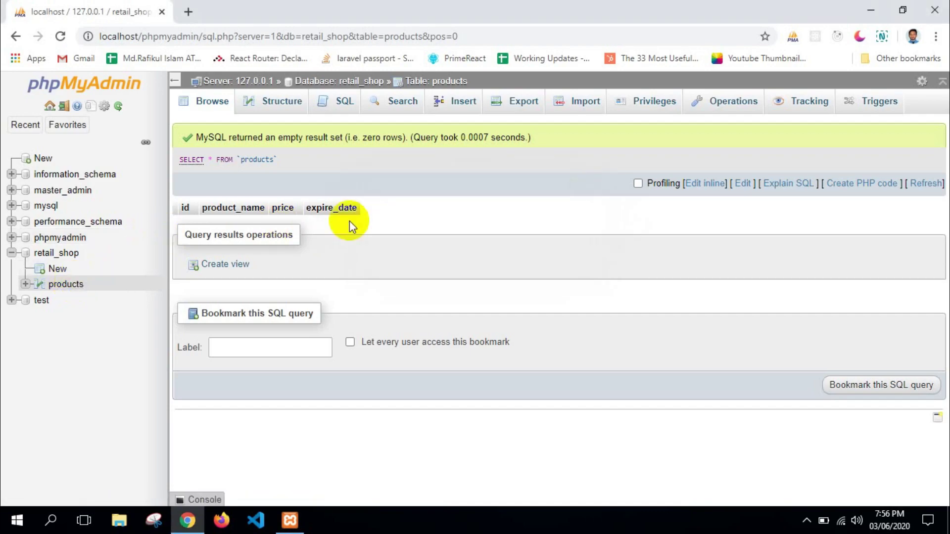
left_click(342, 104)
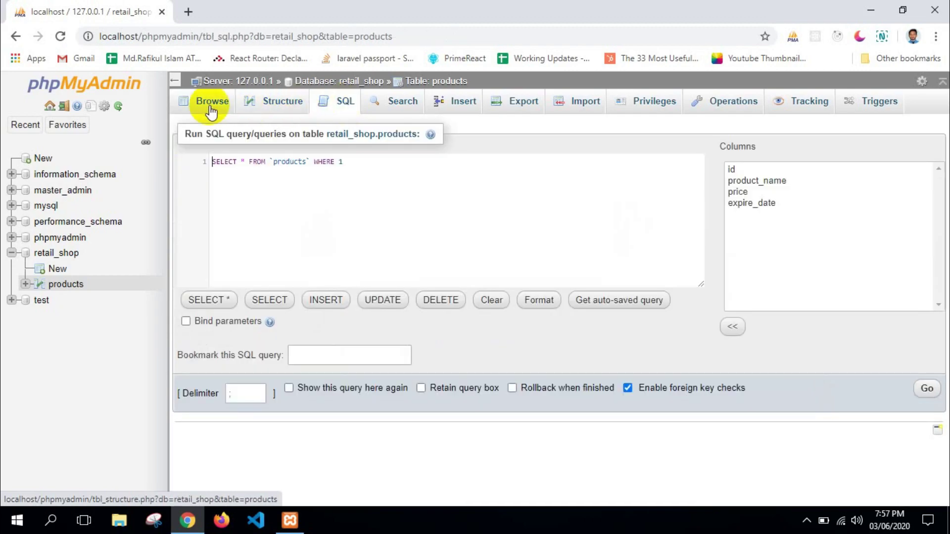
left_click(207, 110)
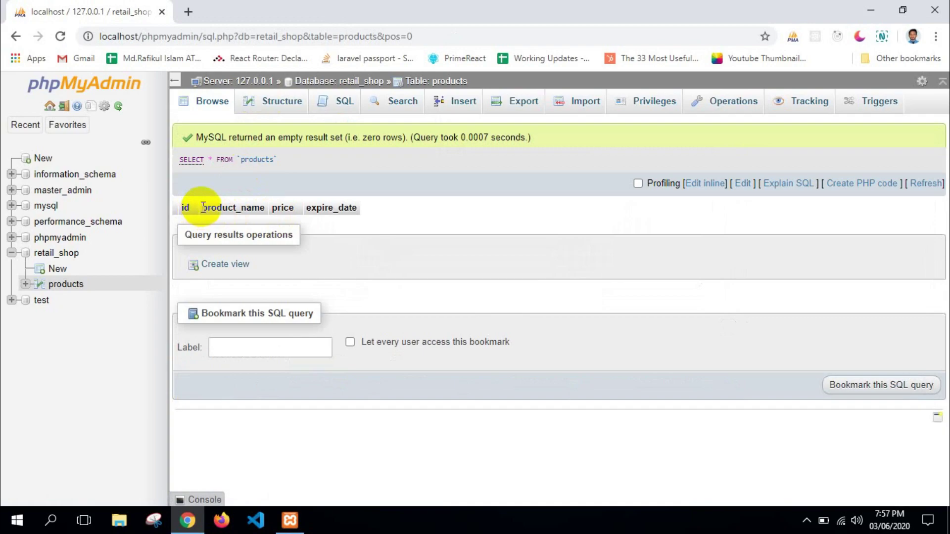
Replace the default SQL query for the products table with the statement opening ALTER TABLE products
left_click(344, 110)
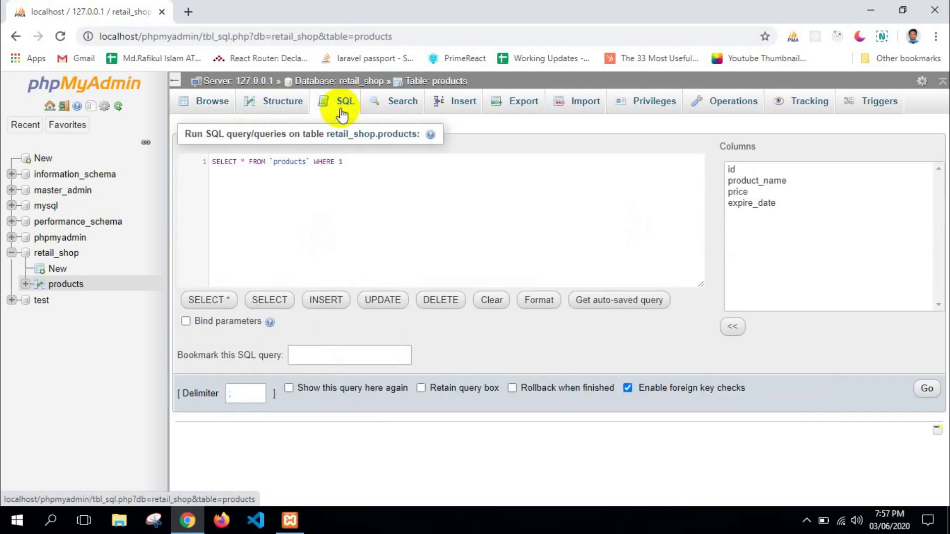
left_click_drag(346, 161, 200, 155)
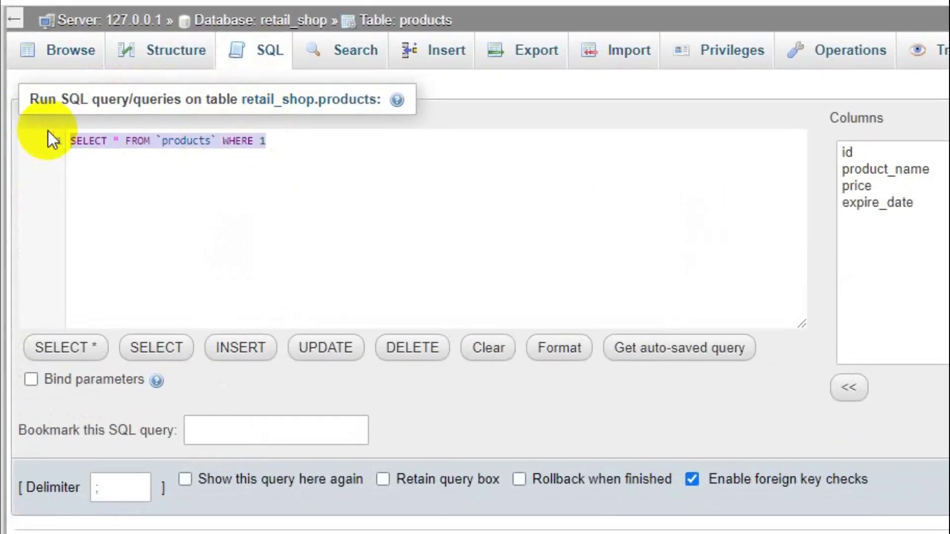
type("ALTER")
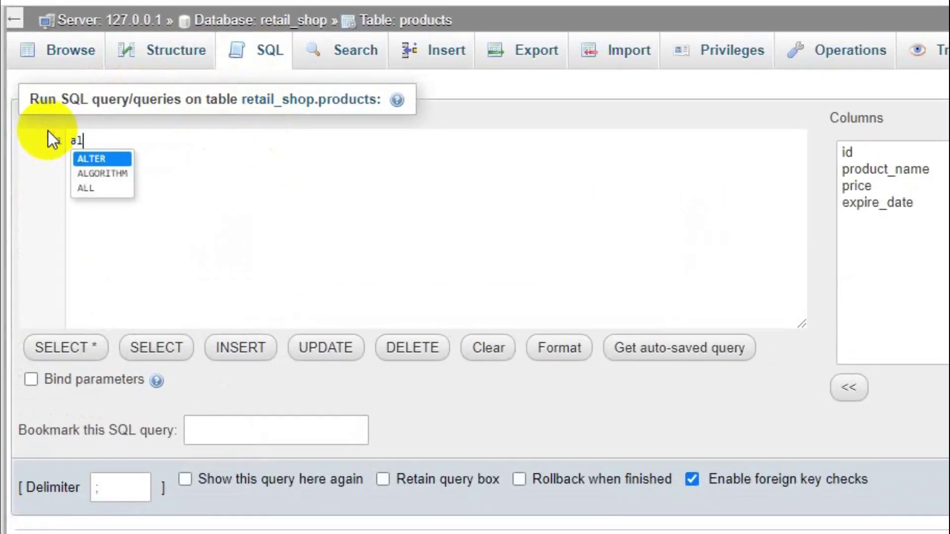
type(" TABLE")
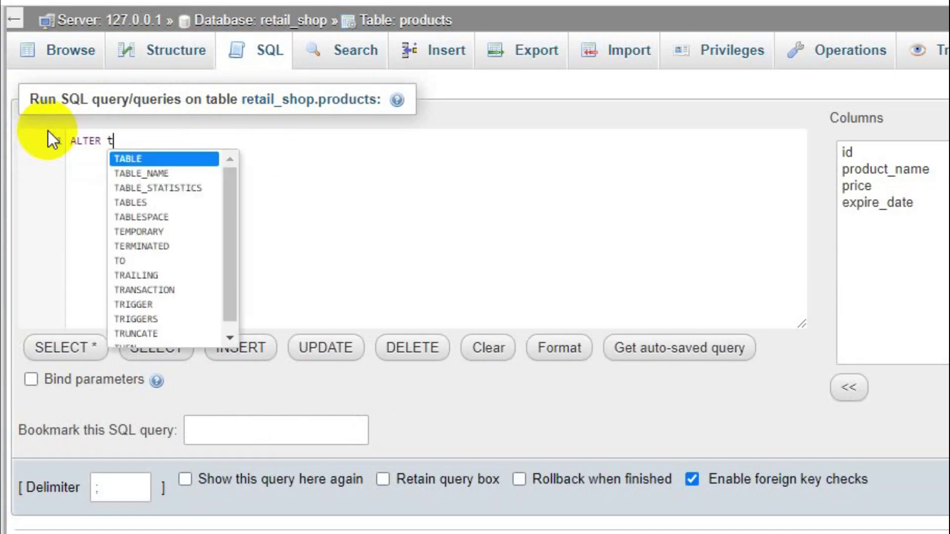
type(" pro")
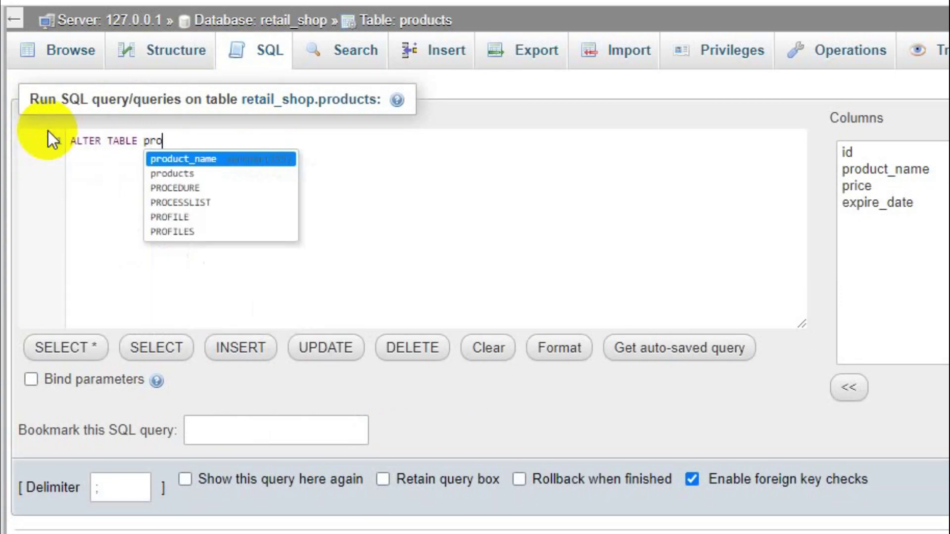
key("Return")
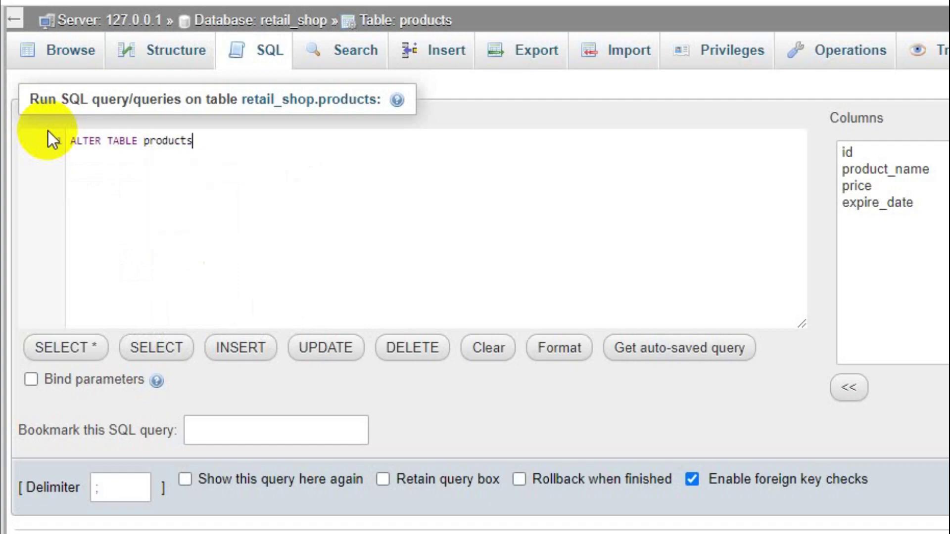
Extend the ALTER TABLE products statement with the ADD COLUMN clause
type("ad")
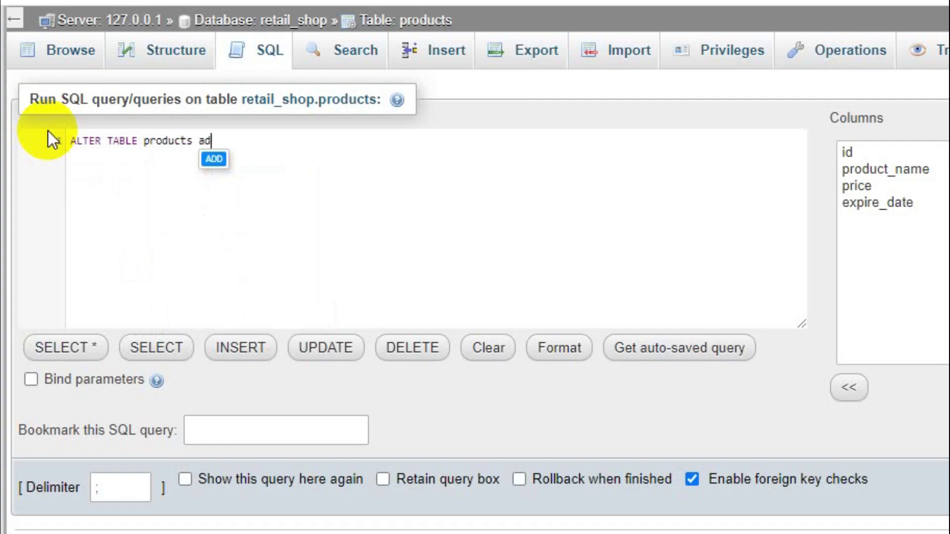
key("Return")
type("col")
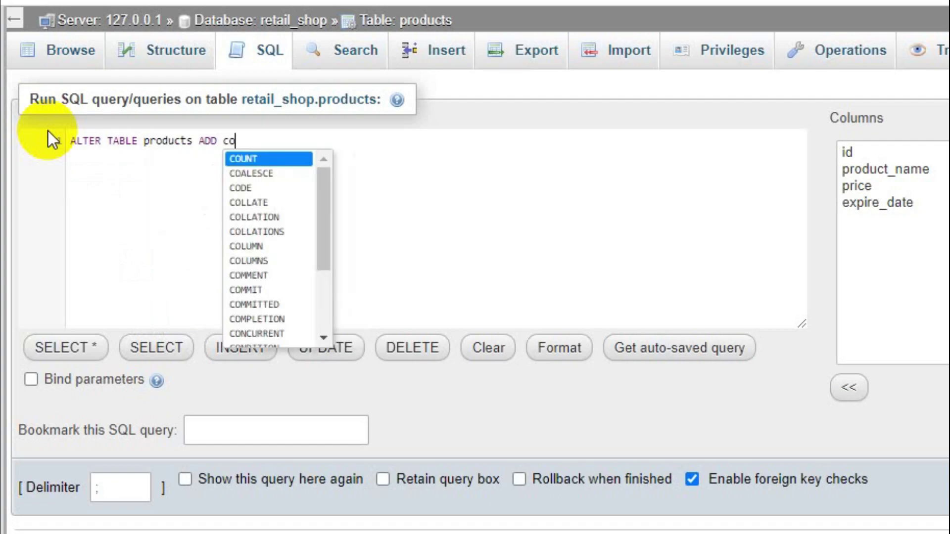
key("Down")
key("Down")
key("Down")
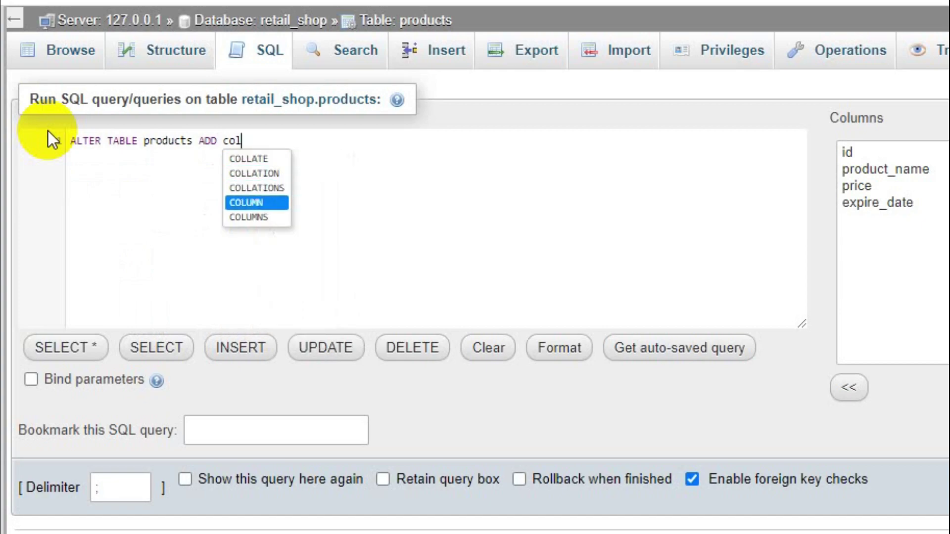
key("Return")
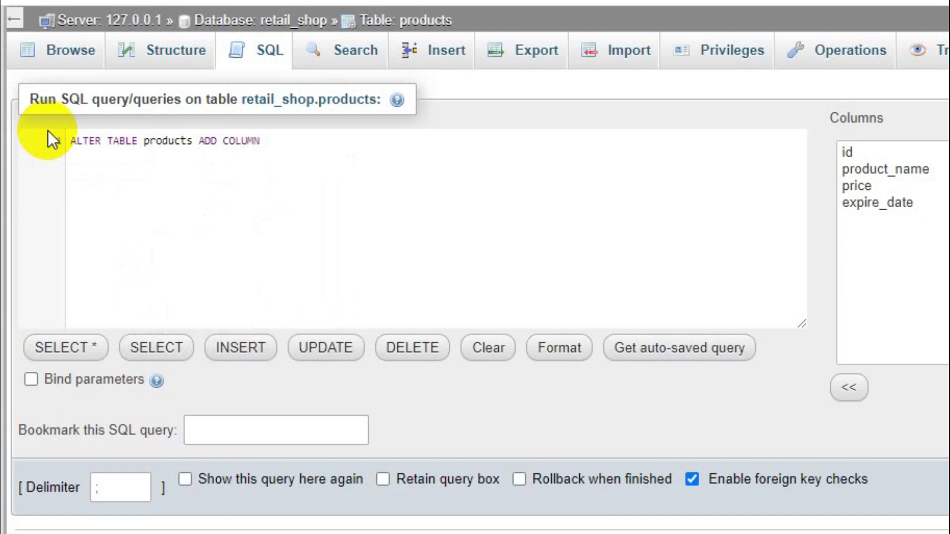
Define the new column in the query as product_serial_no varchar(150), followed by the AFTER keyword
type("produ")
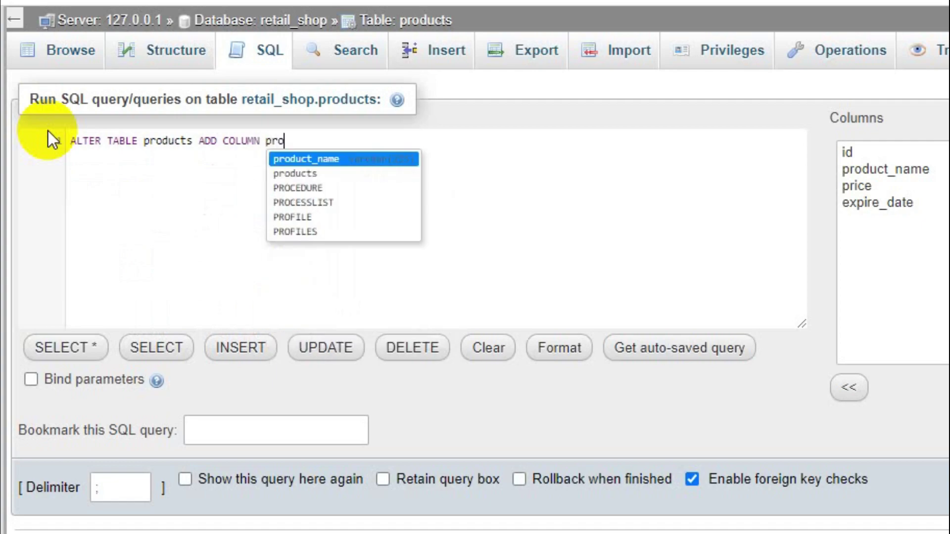
type("ct_s")
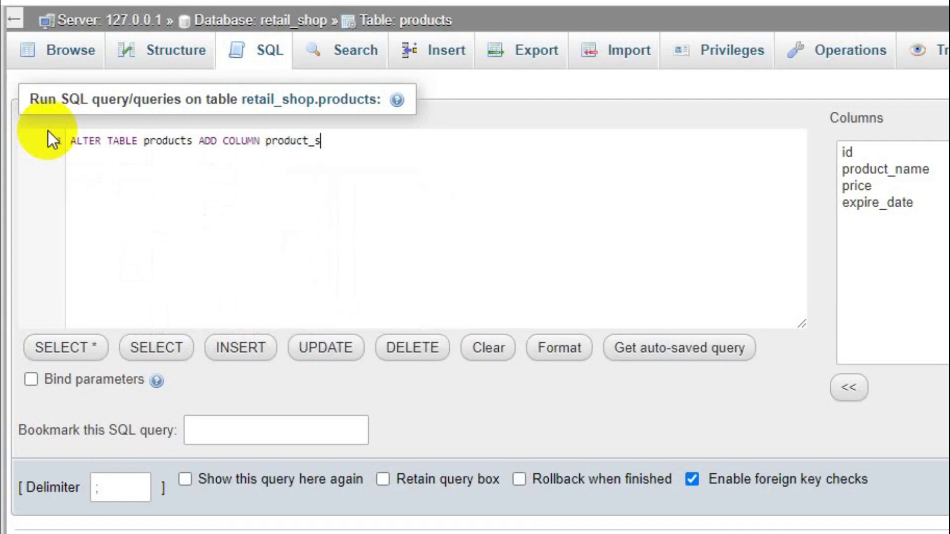
type("erial_no varchar()")
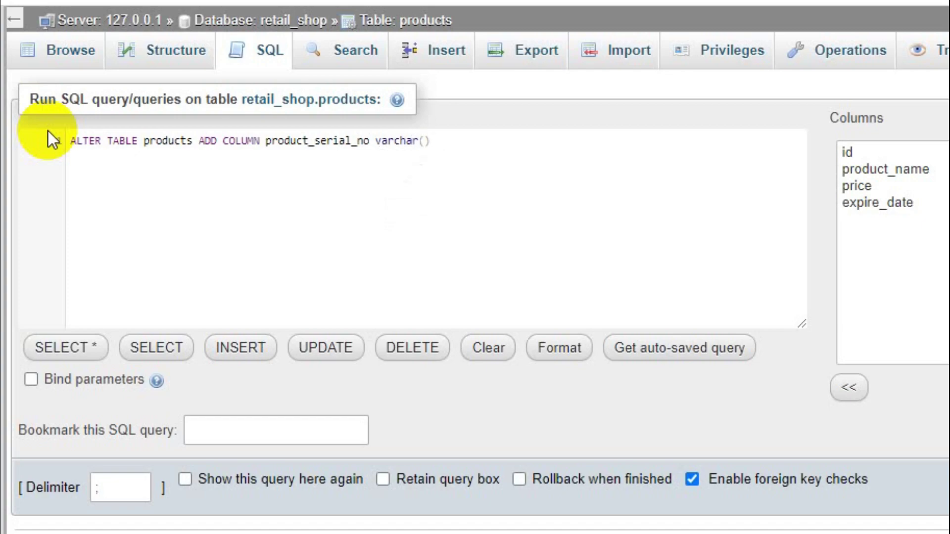
key("Left")
type("150")
key("Right")
type("af")
key("Return")
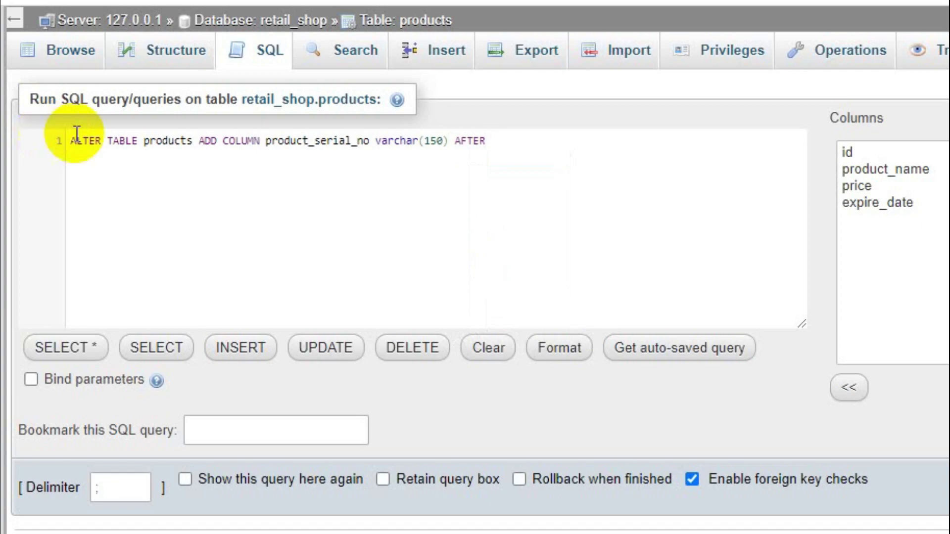
Complete the statement with `id` as the preceding column and a closing semicolon, and run it
left_click(864, 153)
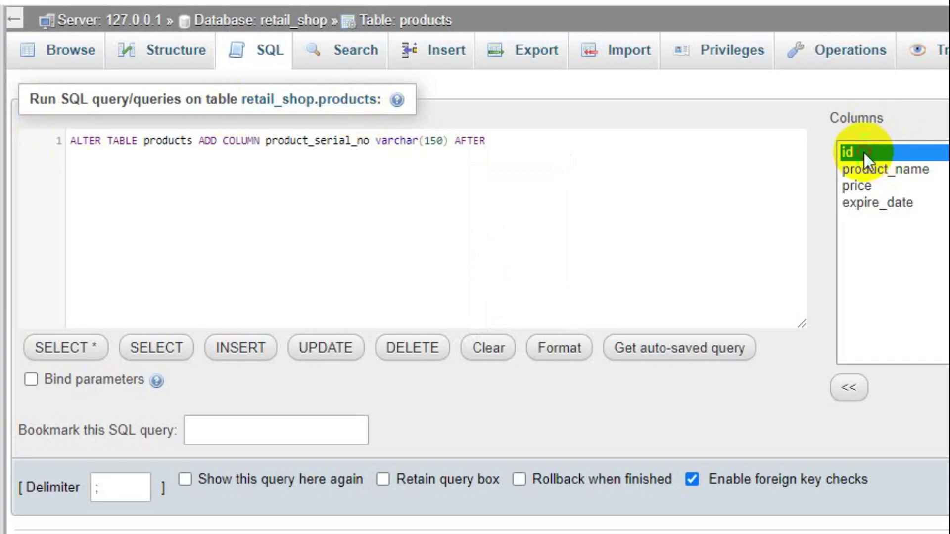
double_click(863, 152)
type(";")
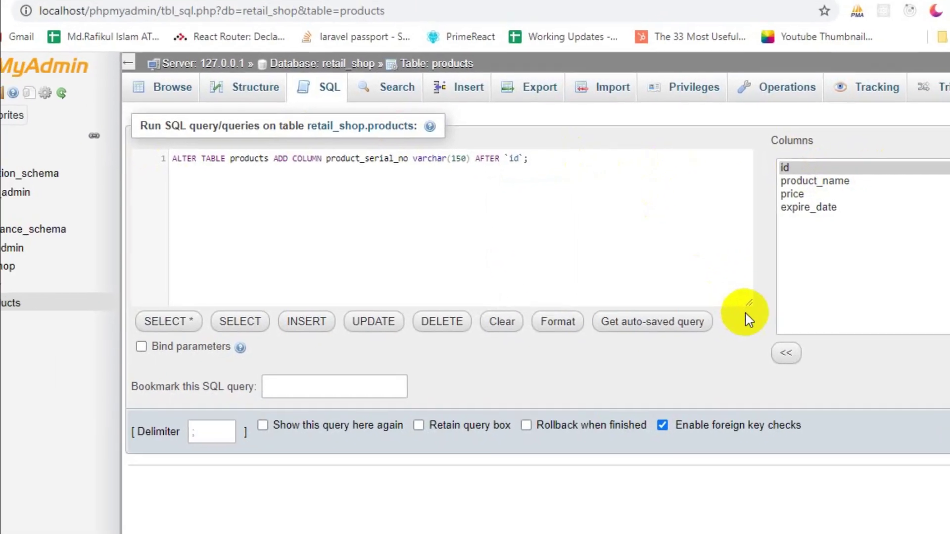
left_click(923, 389)
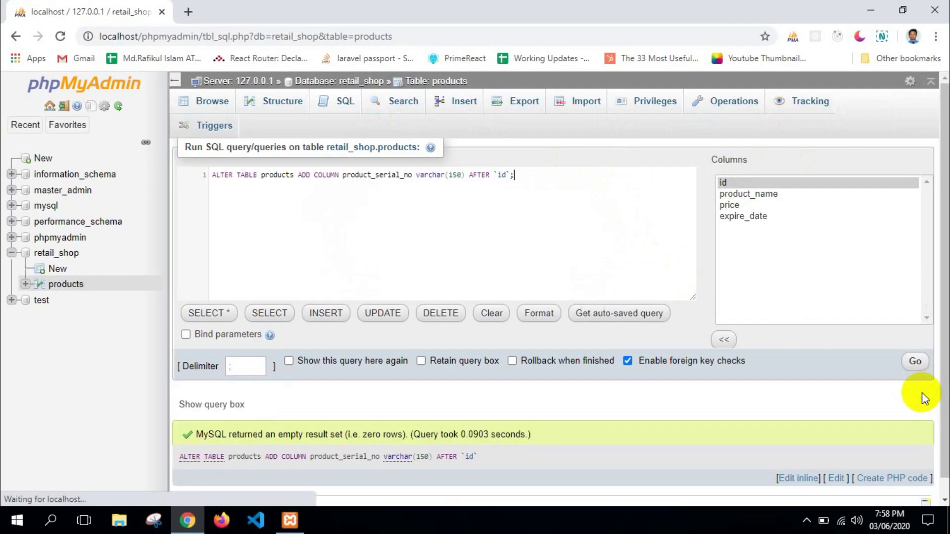
Browse the products table again and check its columns for product_serial_no
left_click(63, 286)
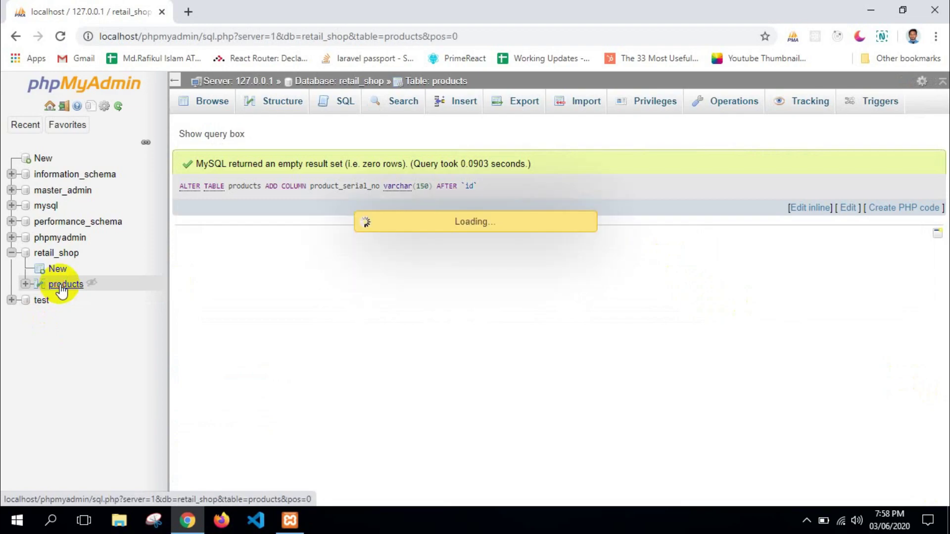
left_click_drag(207, 213, 253, 218)
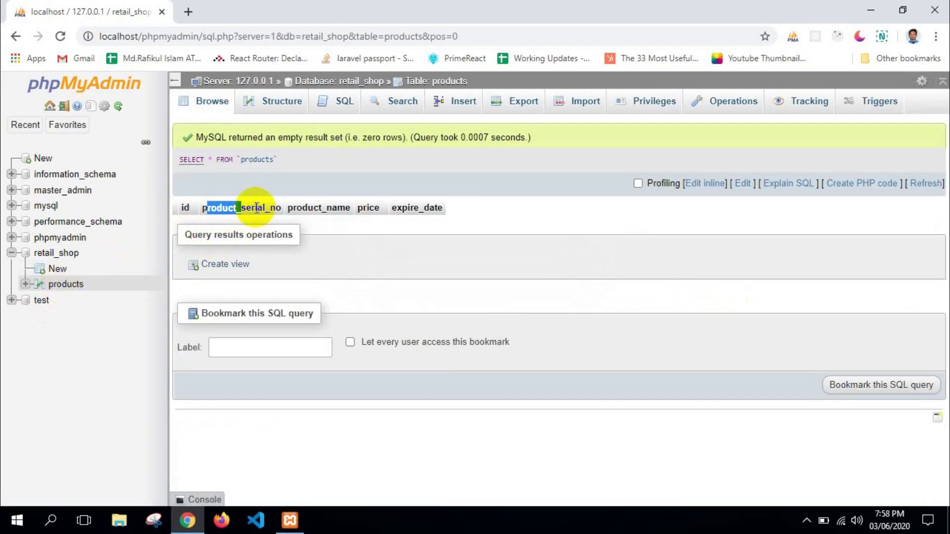
left_click(254, 207)
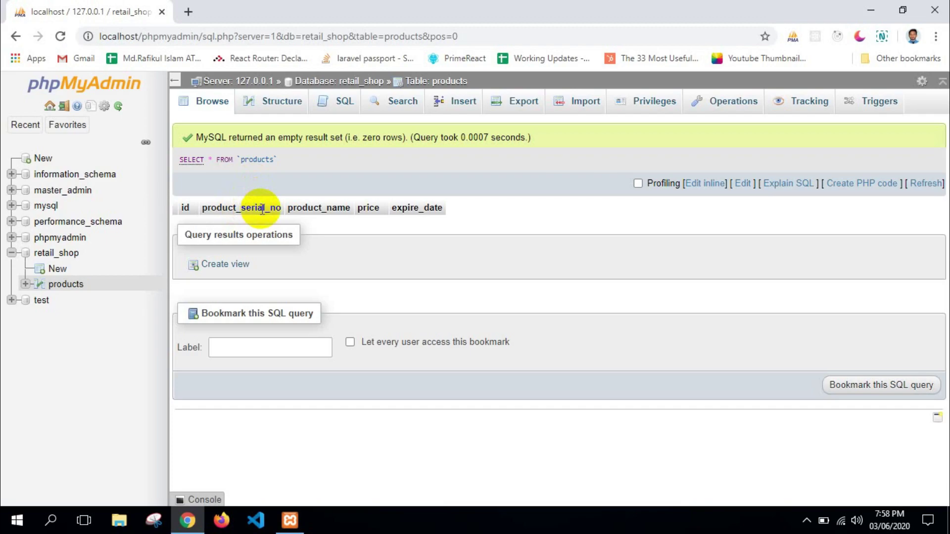
Start a new SQL query on the products table, replacing the default text with ALTER TABLE products
left_click(344, 106)
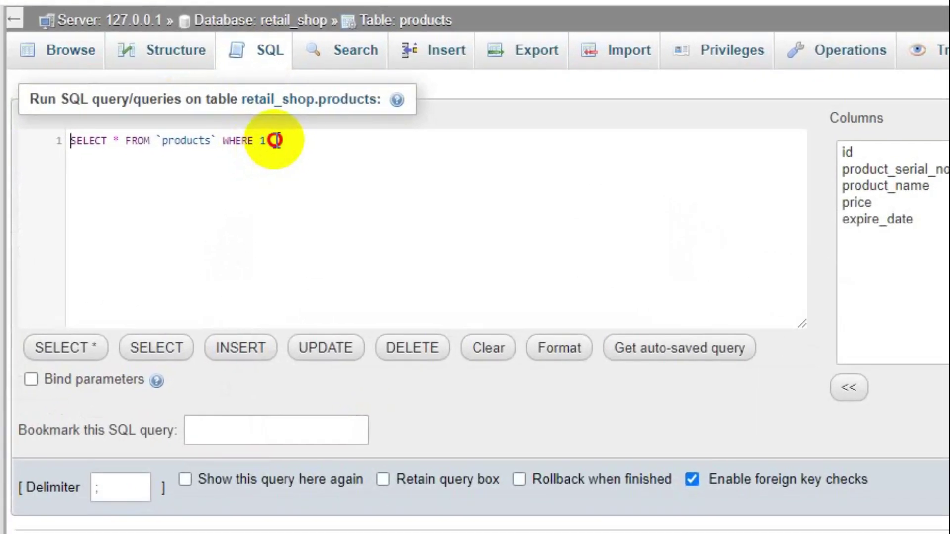
left_click_drag(275, 141, 60, 136)
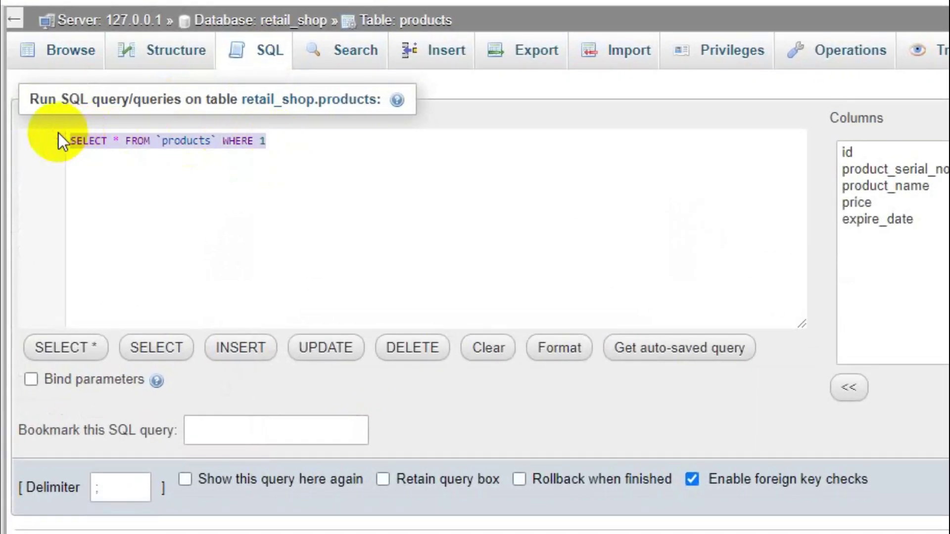
type("al")
key("Return")
type("ta")
key("Return")
type("pro")
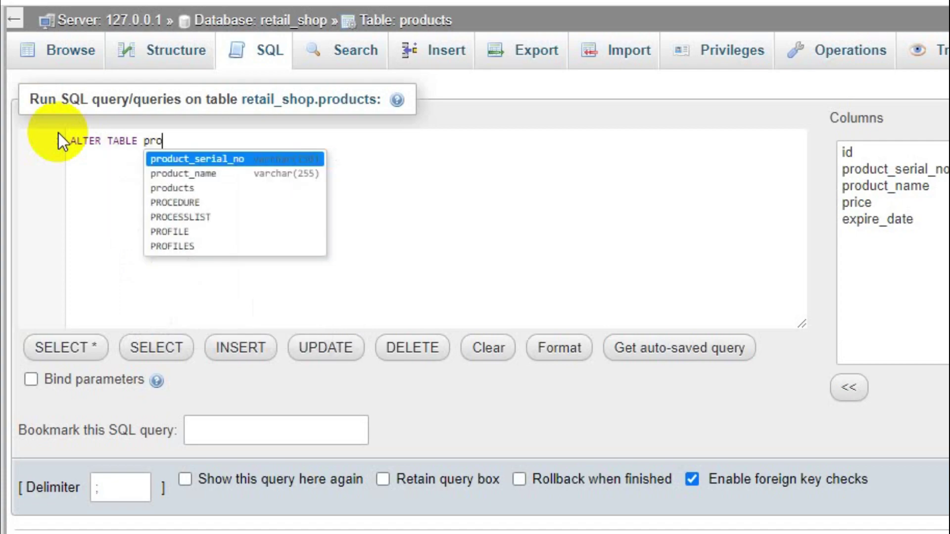
key("Down")
key("Down")
key("Return")
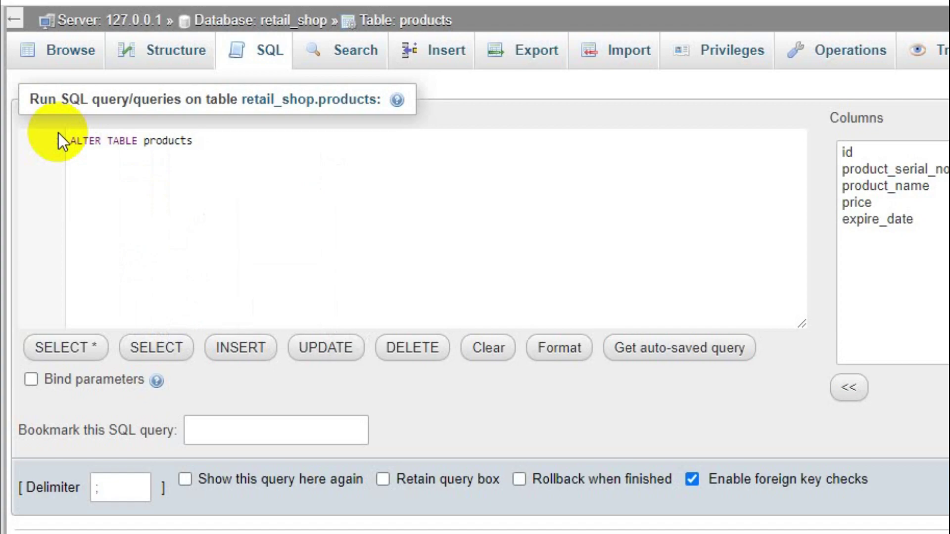
Add the CHANGE clause to the statement with `product_serial_no` as the column to modify
type("cha")
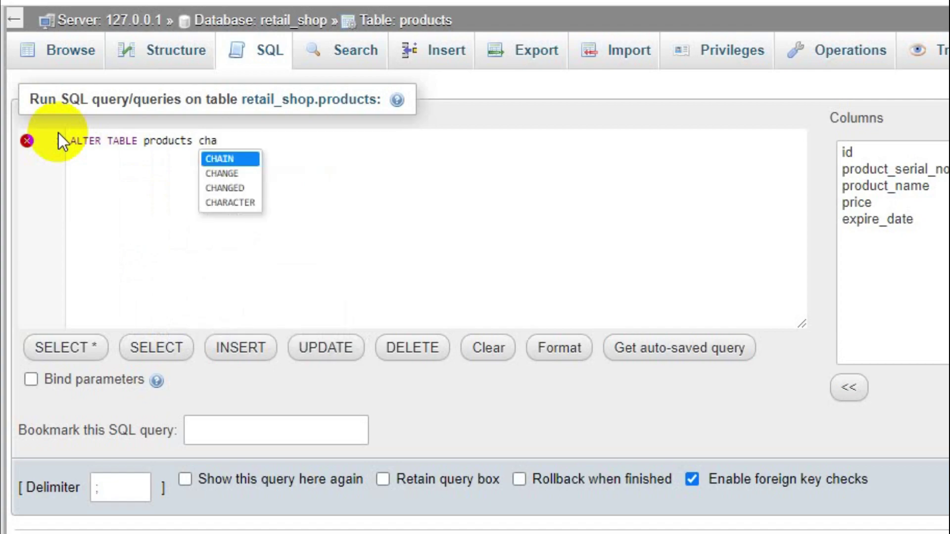
key("Down")
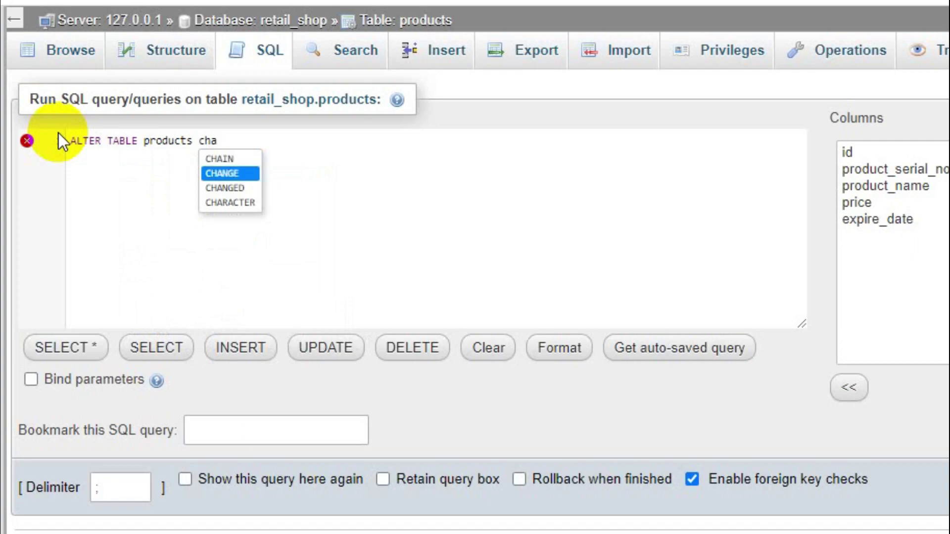
key("Return")
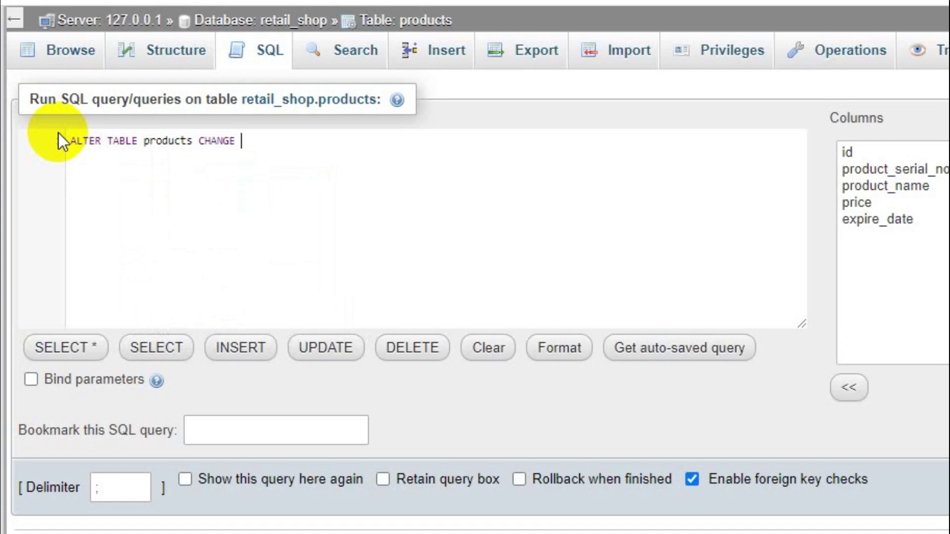
left_click(898, 166)
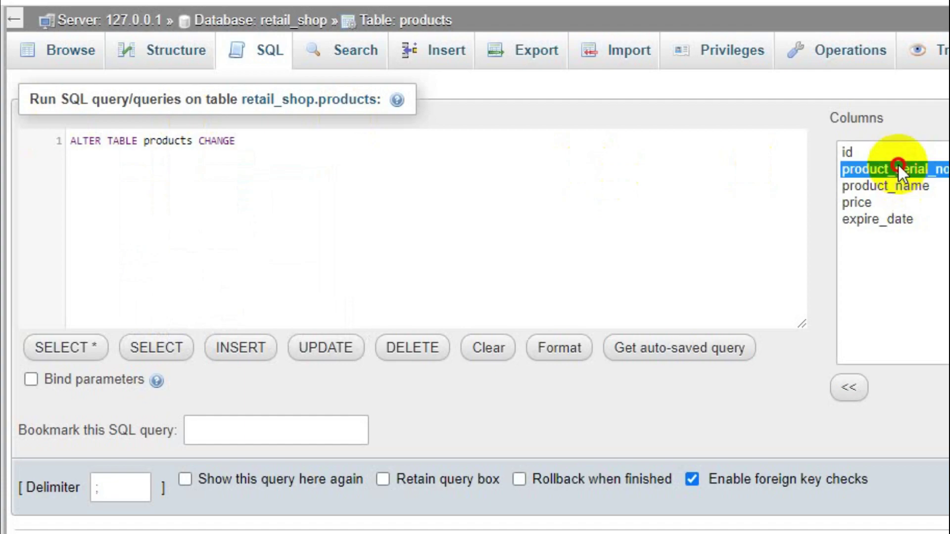
double_click(897, 167)
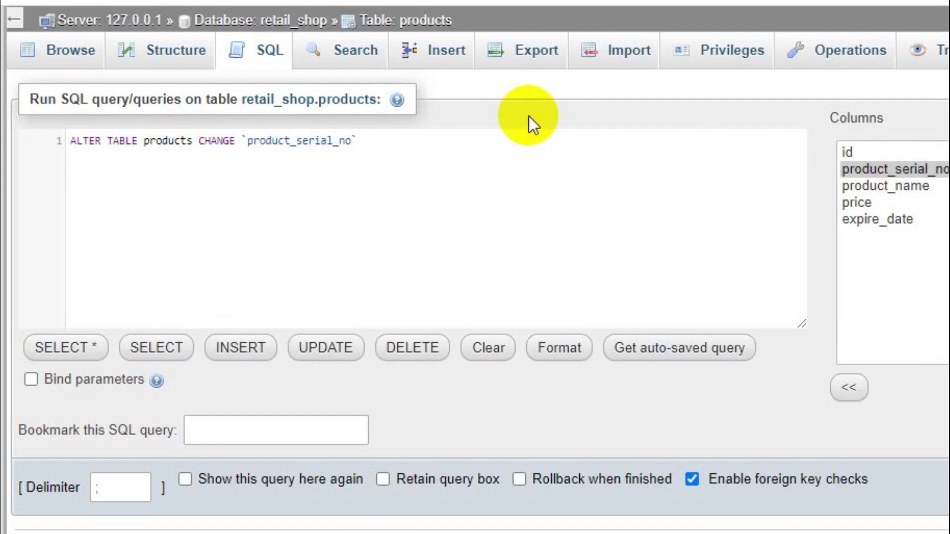
Complete the CHANGE statement with product_sn varchar(150); as the new column definition and run it
type("product")
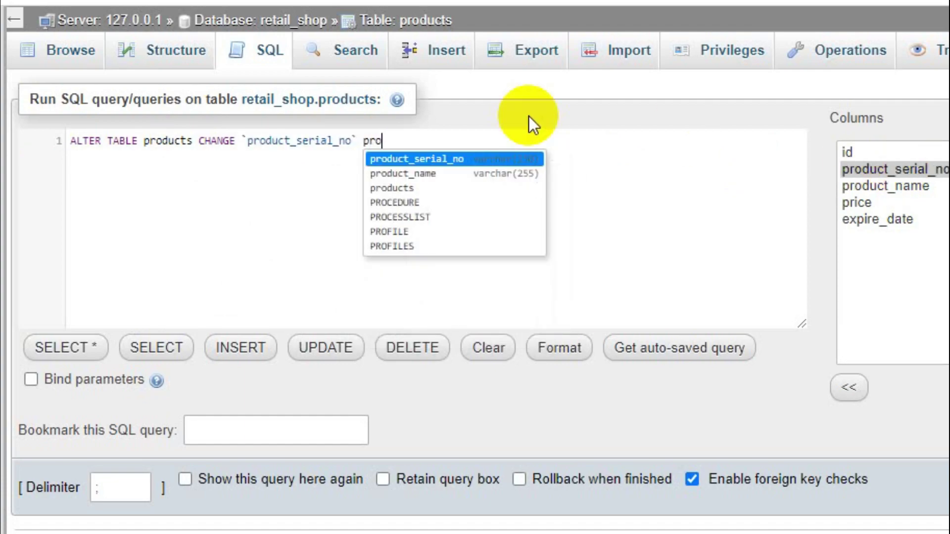
type("_")
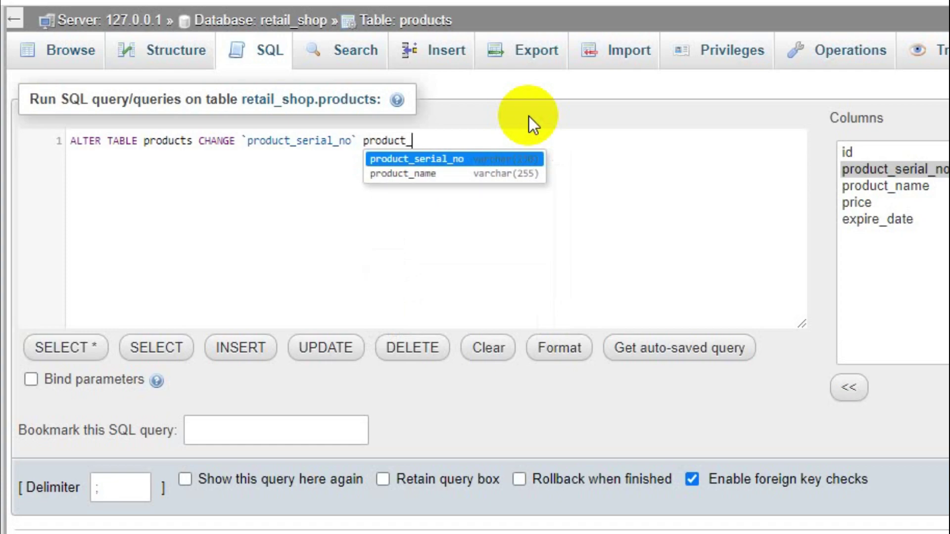
type("sn varchar")
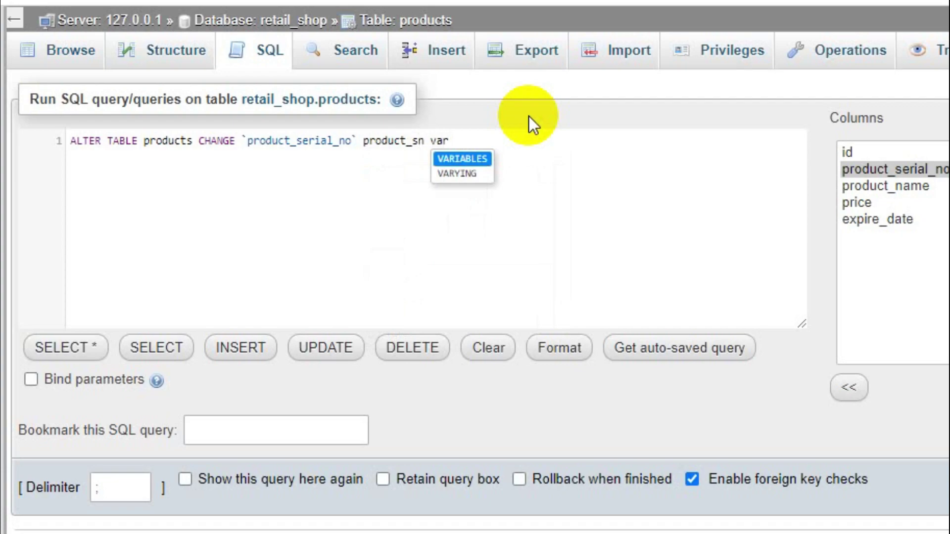
type("(150);")
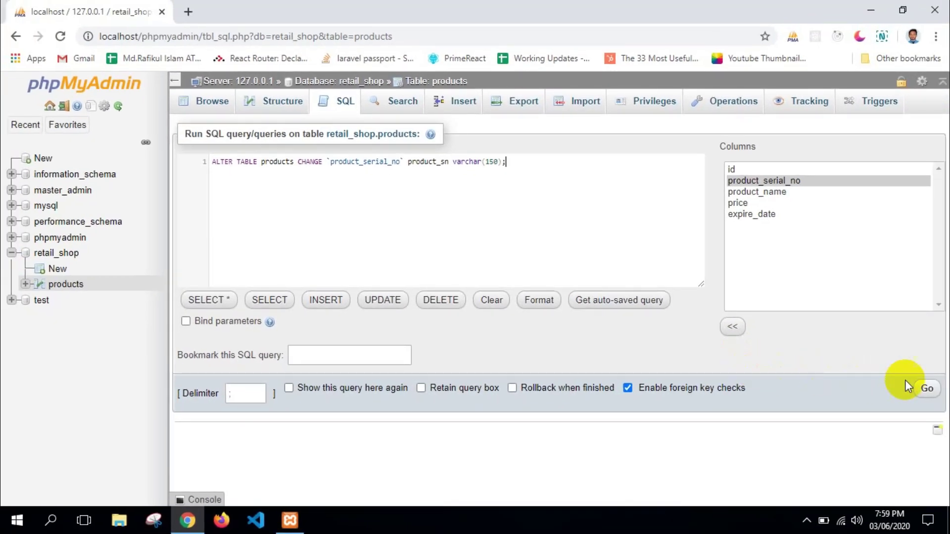
left_click(928, 388)
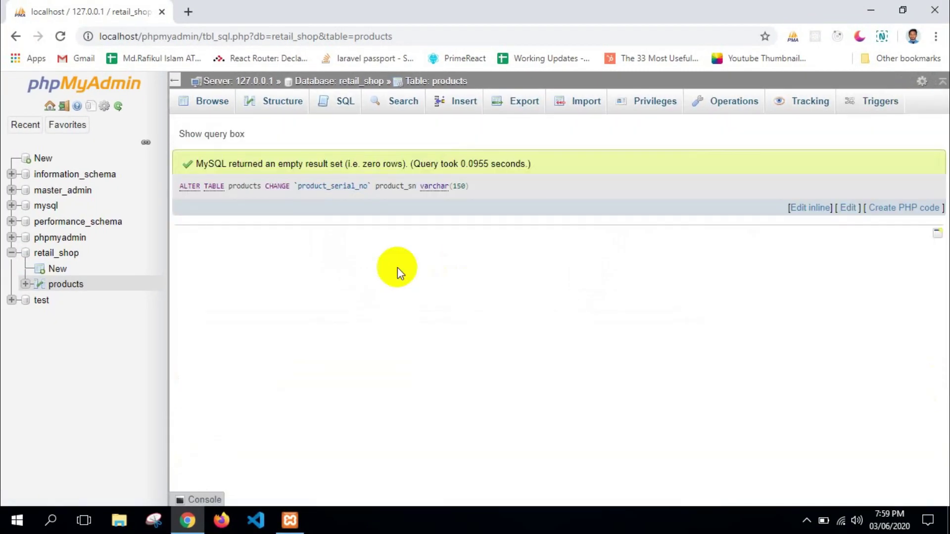
Browse the products table for the renamed column, and check the length of product_sn in the table structure
left_click(66, 285)
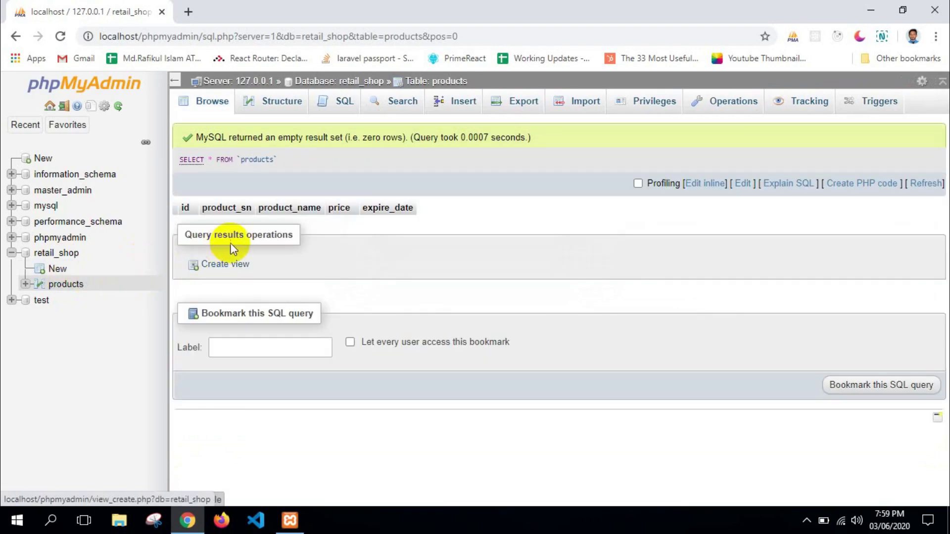
left_click_drag(207, 210, 250, 218)
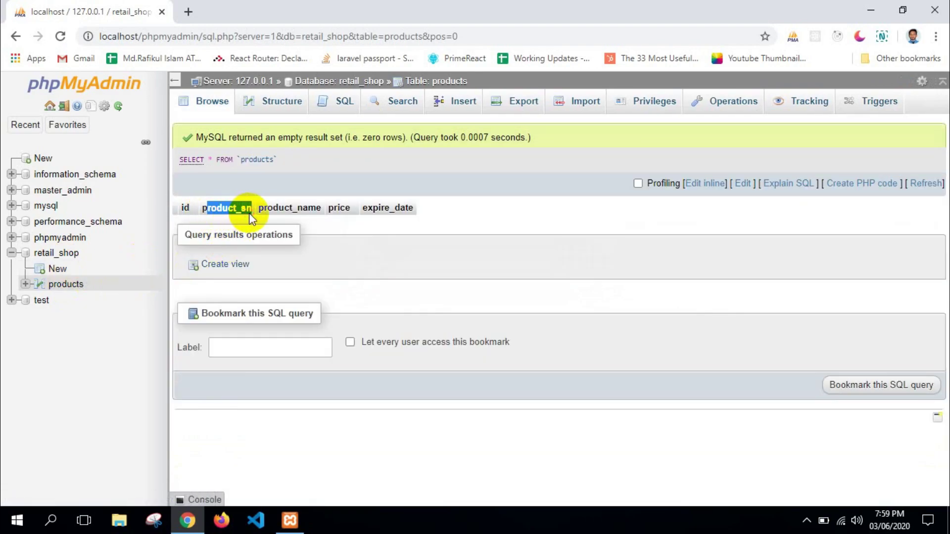
left_click(230, 208)
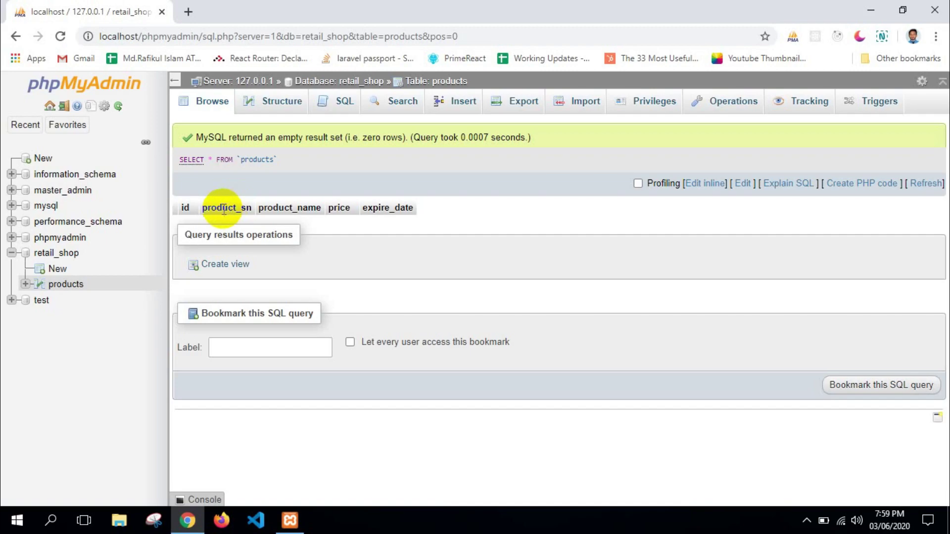
left_click(261, 104)
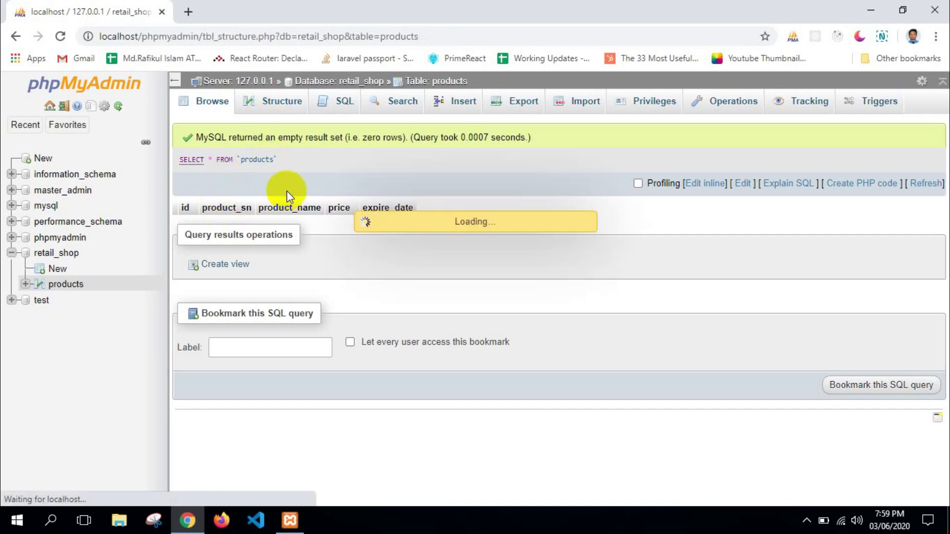
double_click(330, 199)
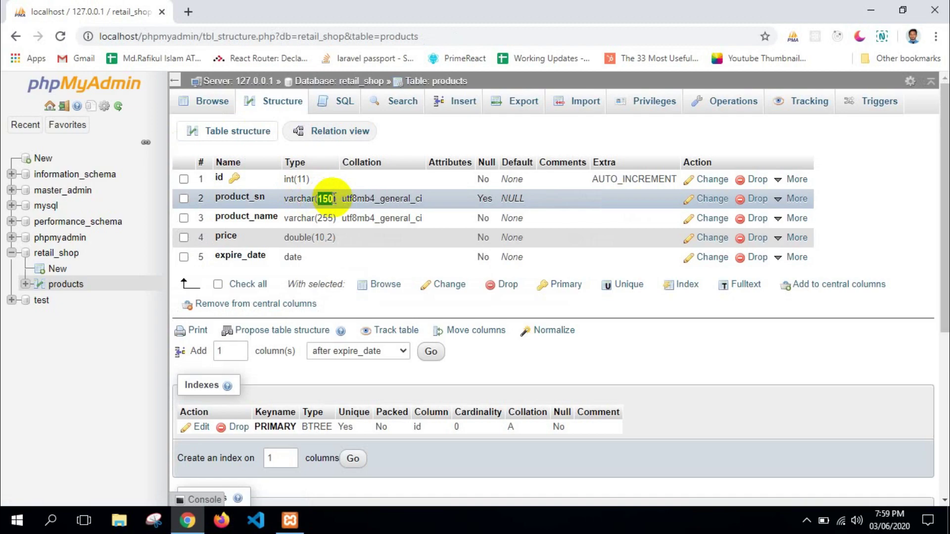
Start a new SQL query on the products table, replacing the default statement with ALTER TABLE products
left_click(331, 105)
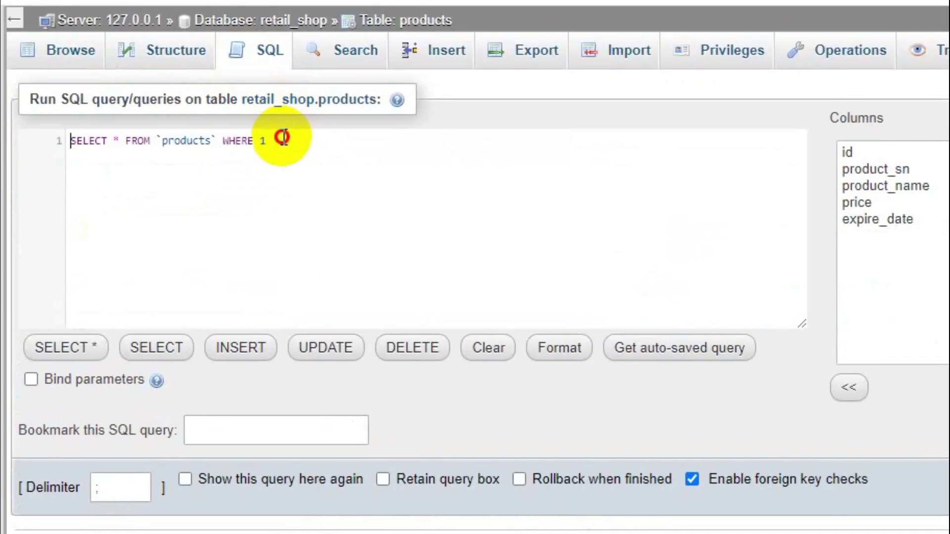
left_click_drag(283, 138, 10, 129)
type("ALTER TABLE")
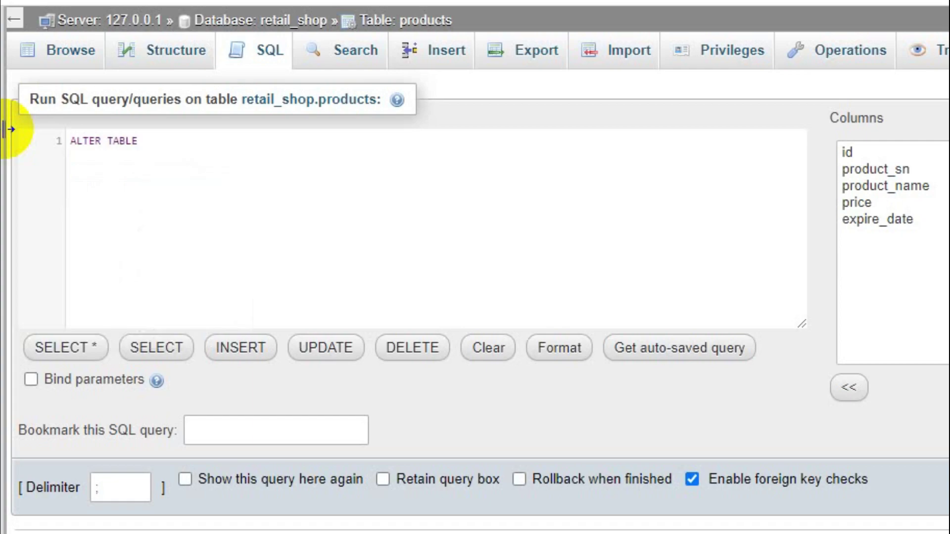
type(" pro")
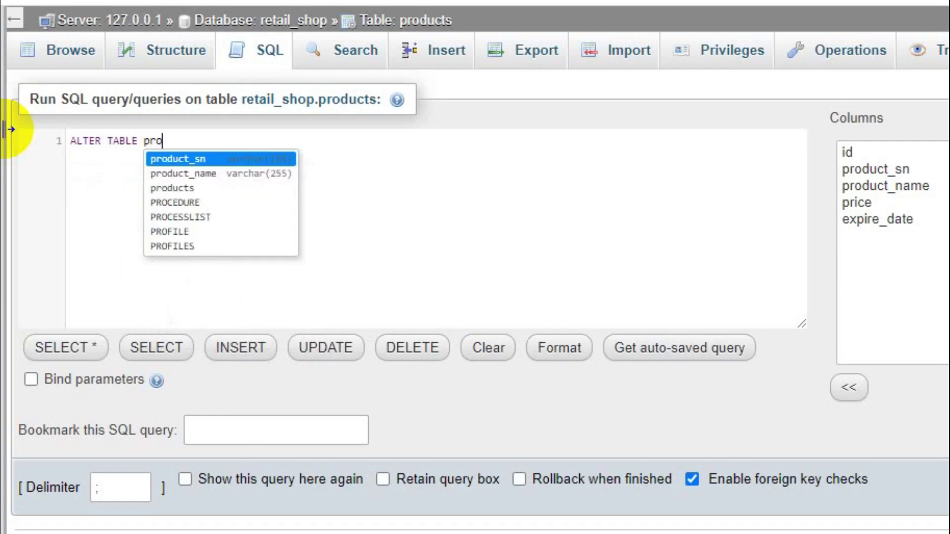
key("Down")
key("Down")
key("Return")
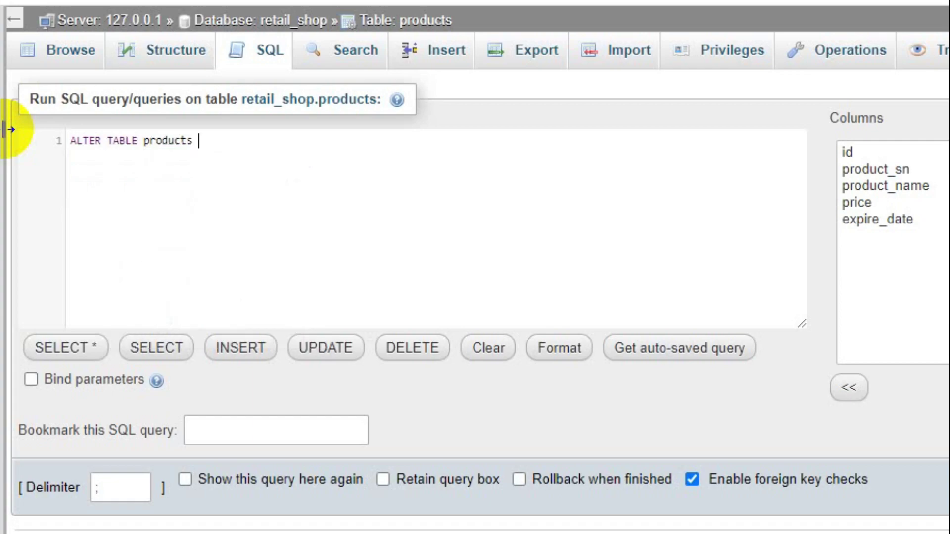
Add the MODIFY COLUMN clause to the ALTER TABLE products statement
type("mod")
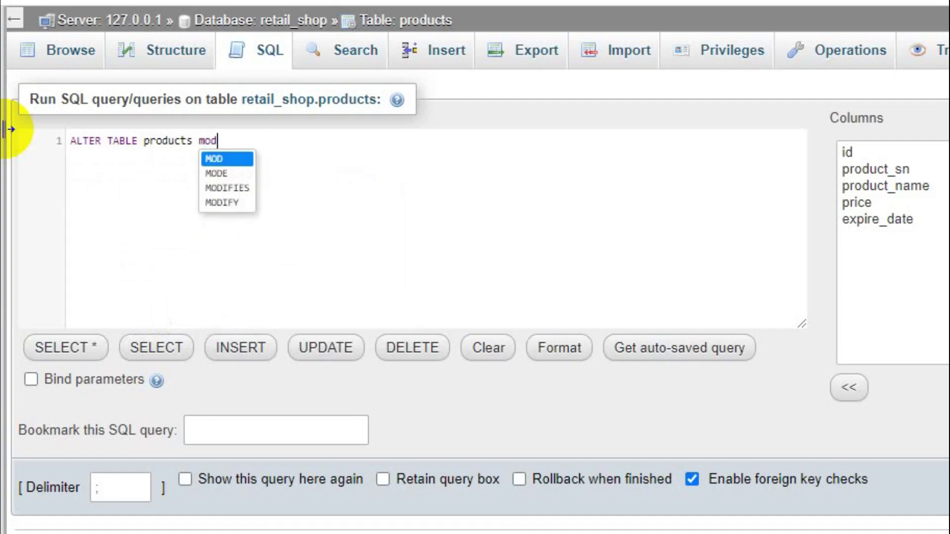
key("Down")
key("Down")
key("Down")
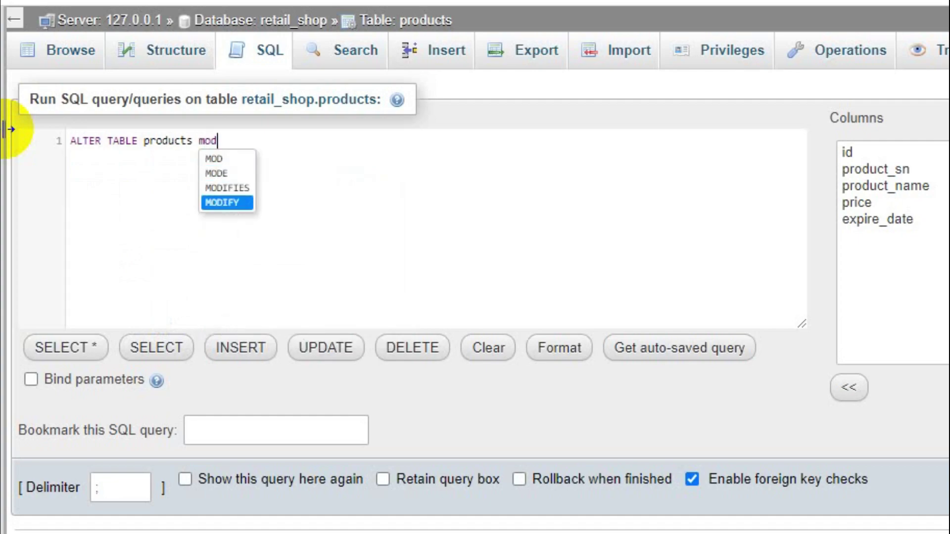
key("Return")
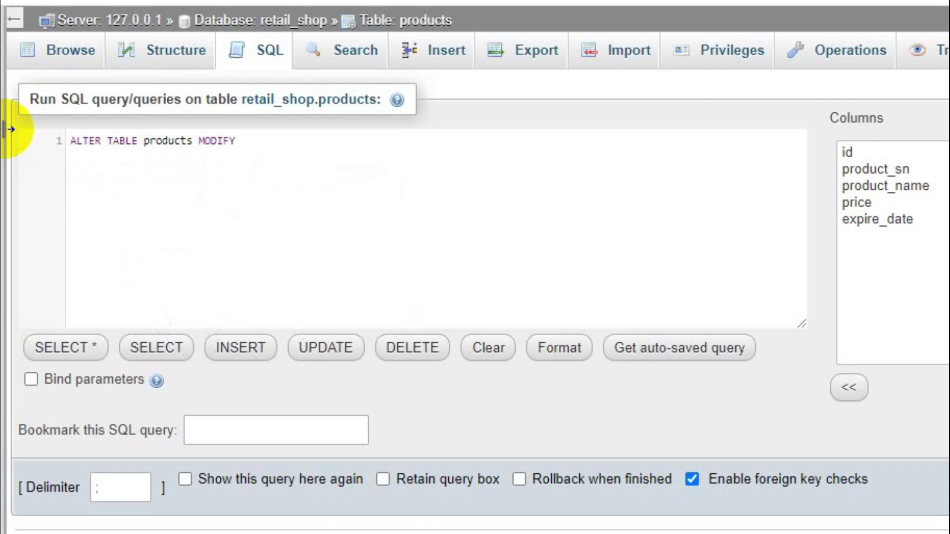
type("colu")
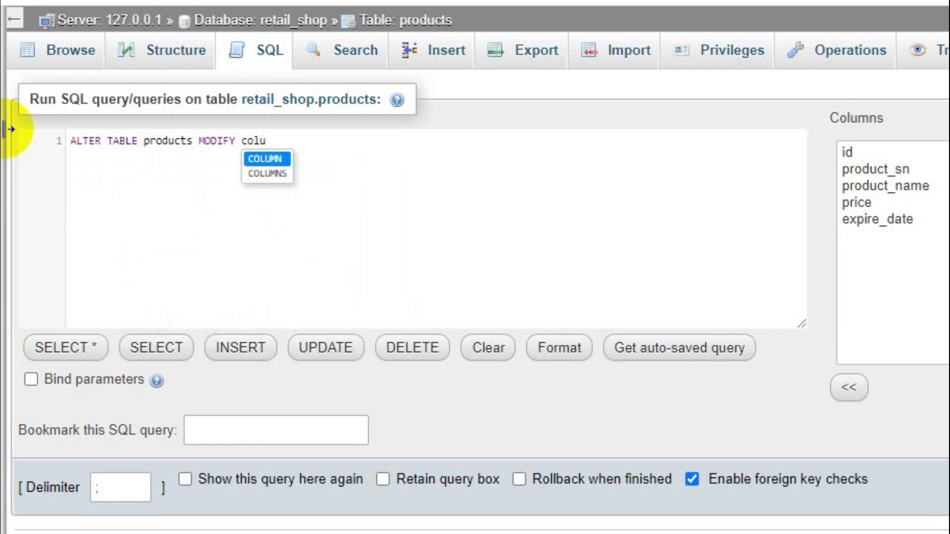
key("Return")
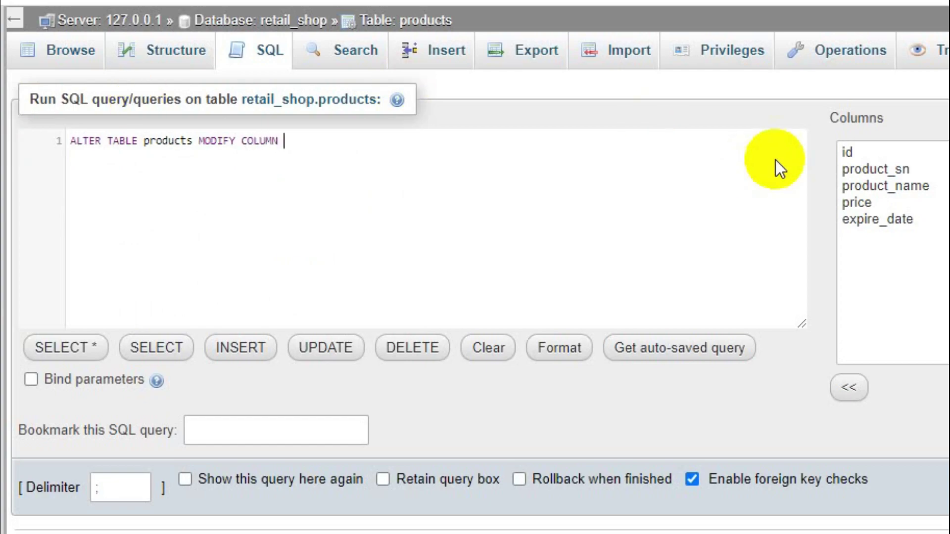
Complete the statement with `product_sn` varchar(200); and run it
double_click(879, 171)
type("varchar")
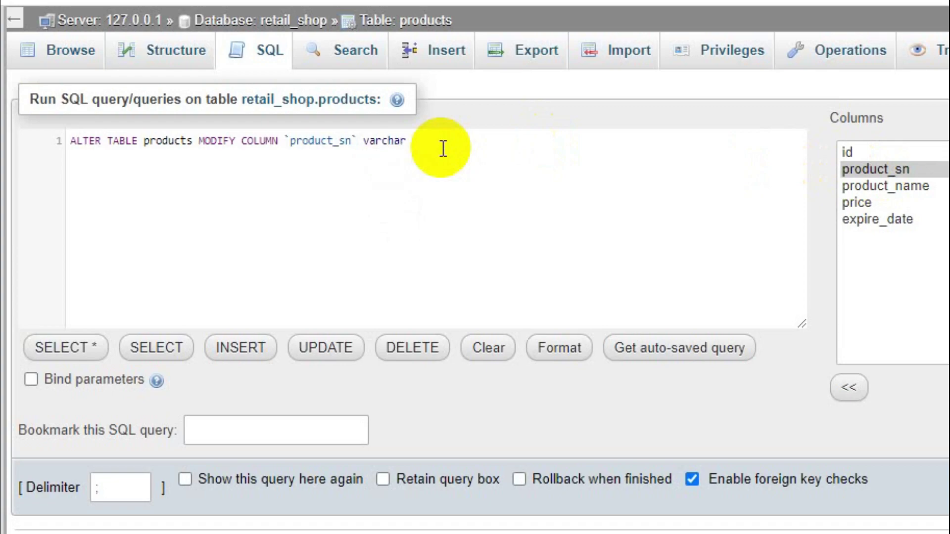
type("(200);")
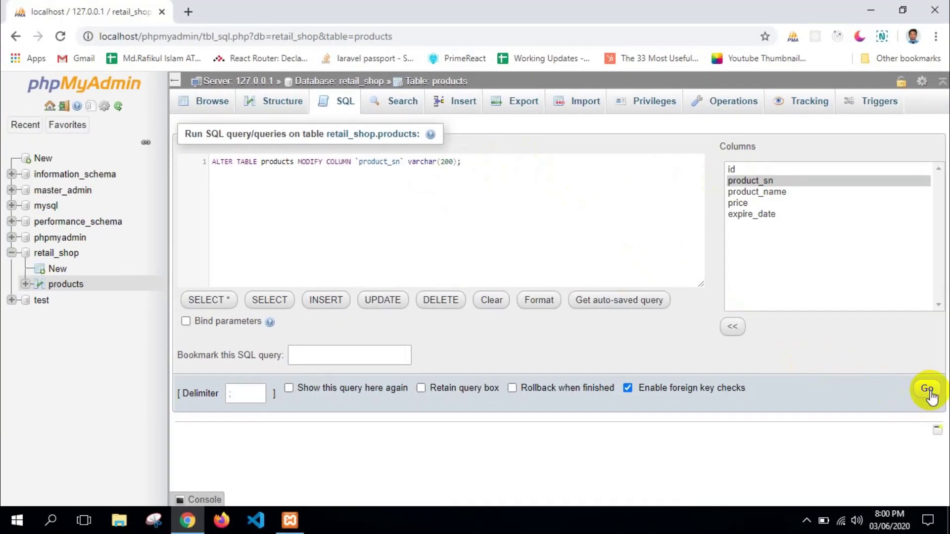
left_click(929, 393)
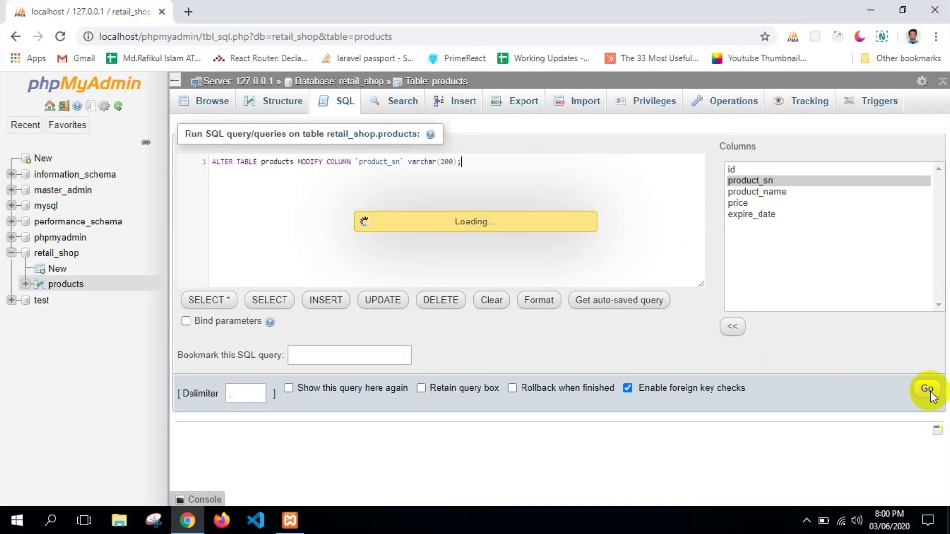
Browse the products table again and check the modified data type length of product_sn in its structure
left_click(65, 285)
left_click_drag(221, 208, 240, 208)
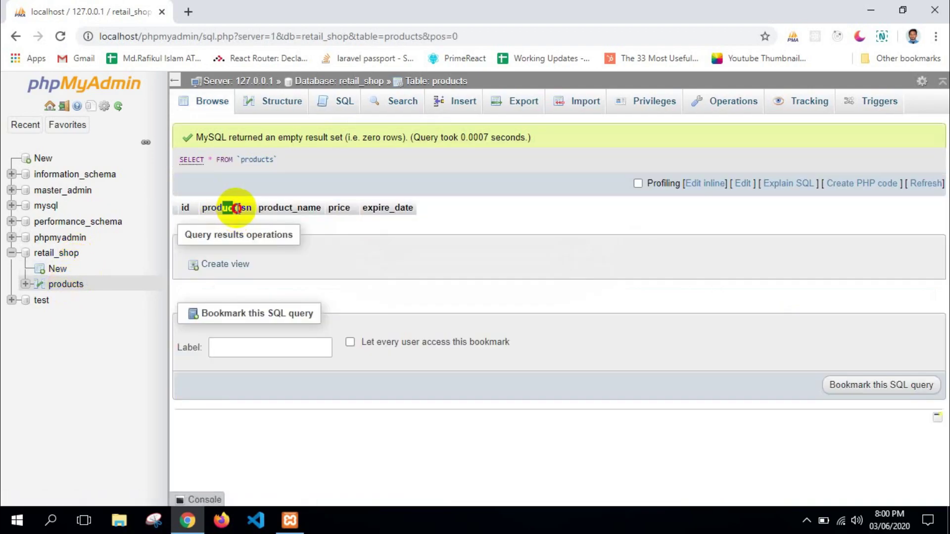
left_click(272, 104)
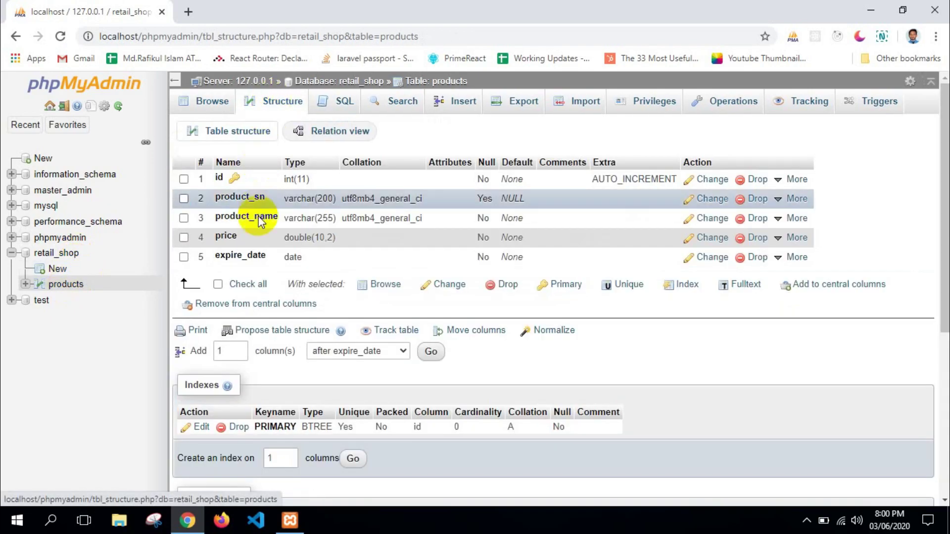
double_click(325, 199)
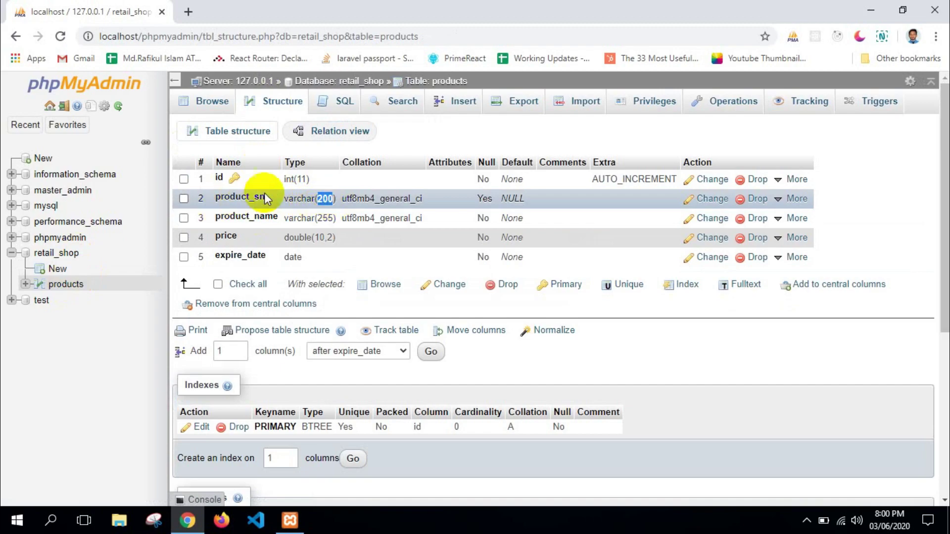
Open a fresh SQL query for the products table and overwrite the default SELECT with ALTER TABLE products
left_click(340, 111)
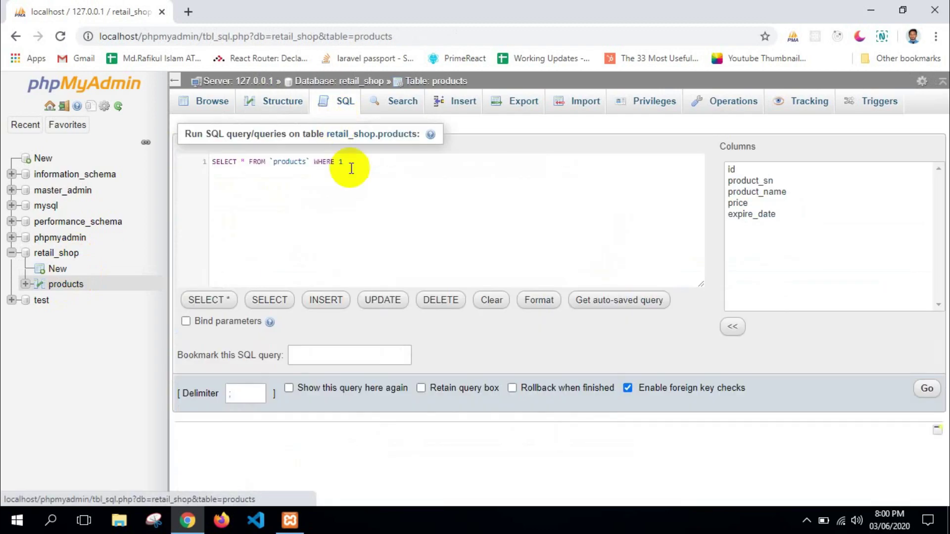
triple_click(243, 156)
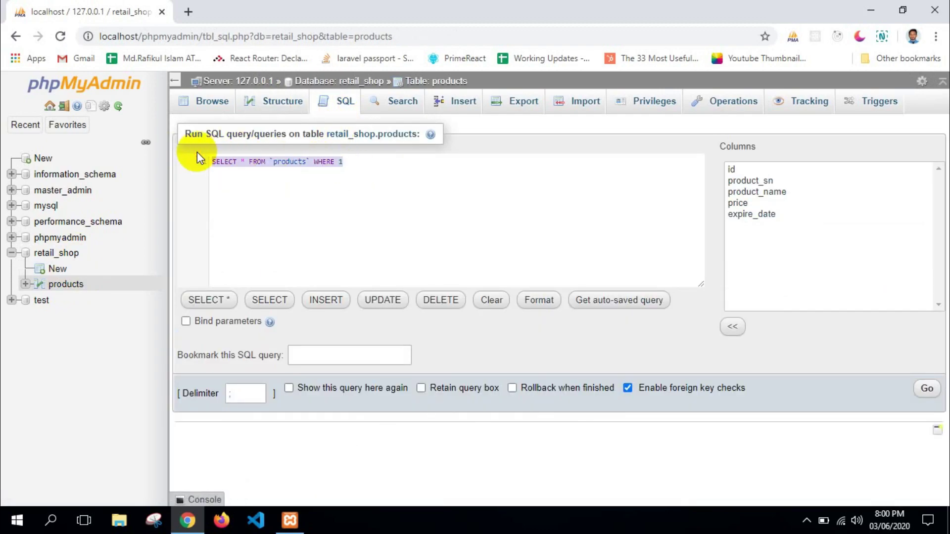
type("ALTER ta")
key("Return")
type("pro")
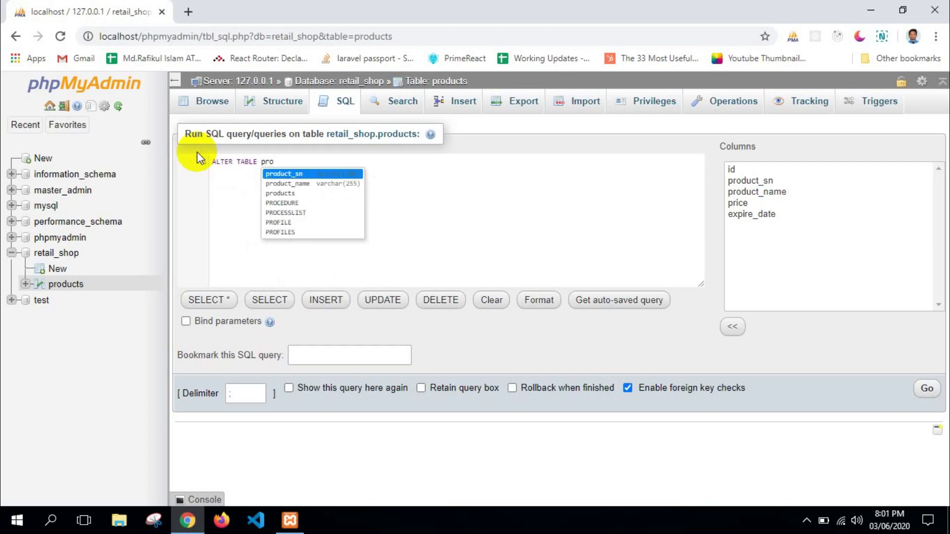
key("Down")
key("Down")
key("Return")
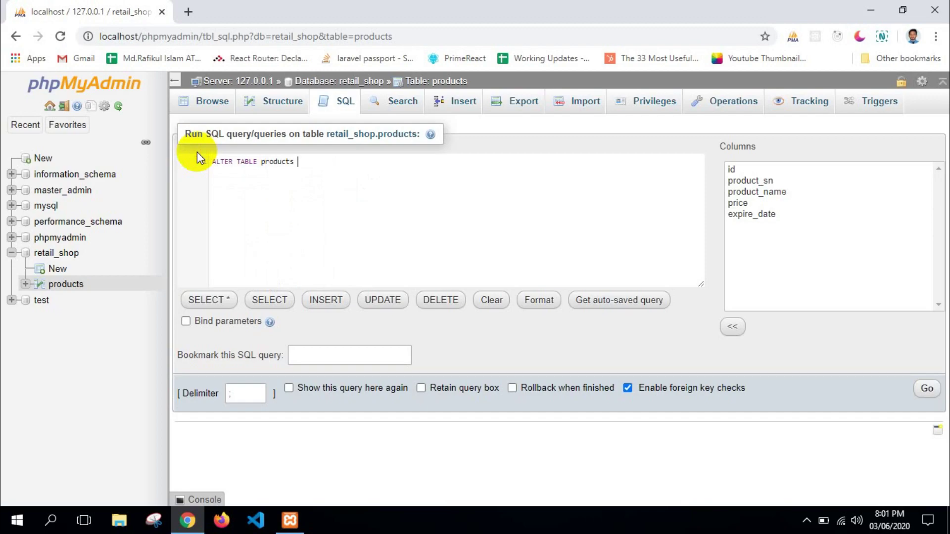
Complete the statement with DROP COLUMN `product_sn`; and execute it, accepting the confirmation
type("dr")
key("Return")
type("colu")
key("Return")
double_click(747, 182)
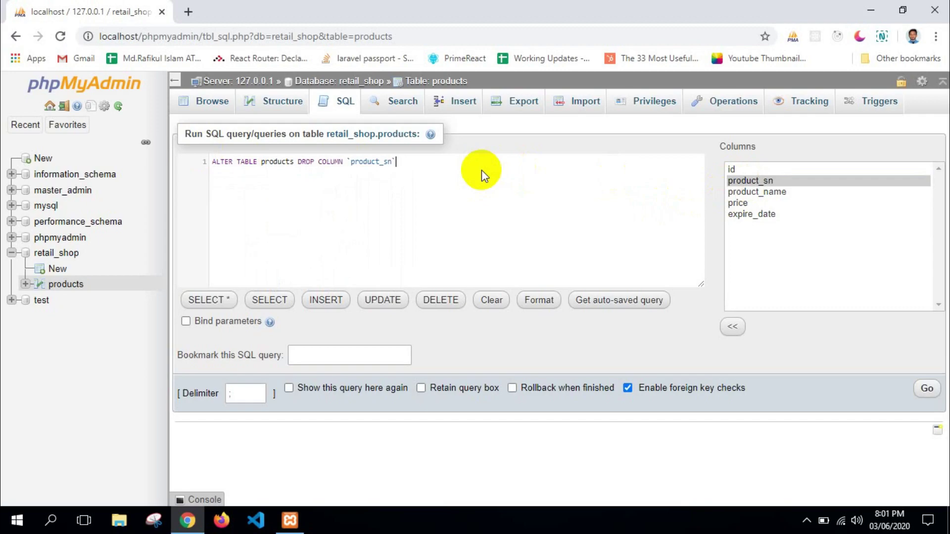
type(";")
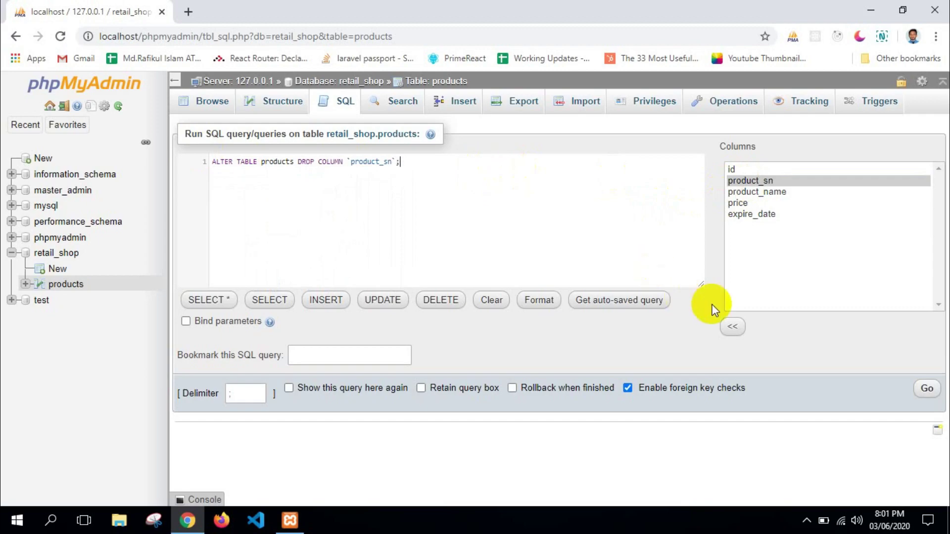
left_click(927, 389)
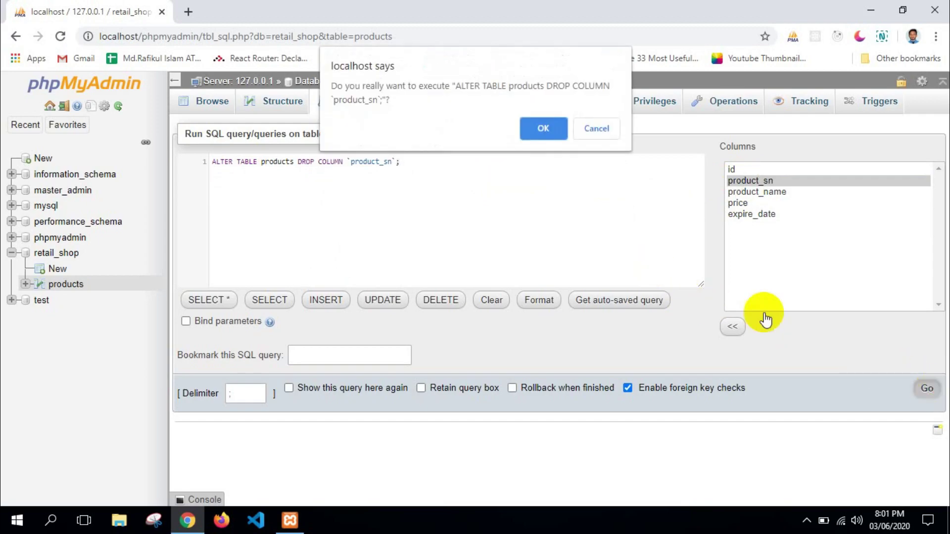
left_click(545, 127)
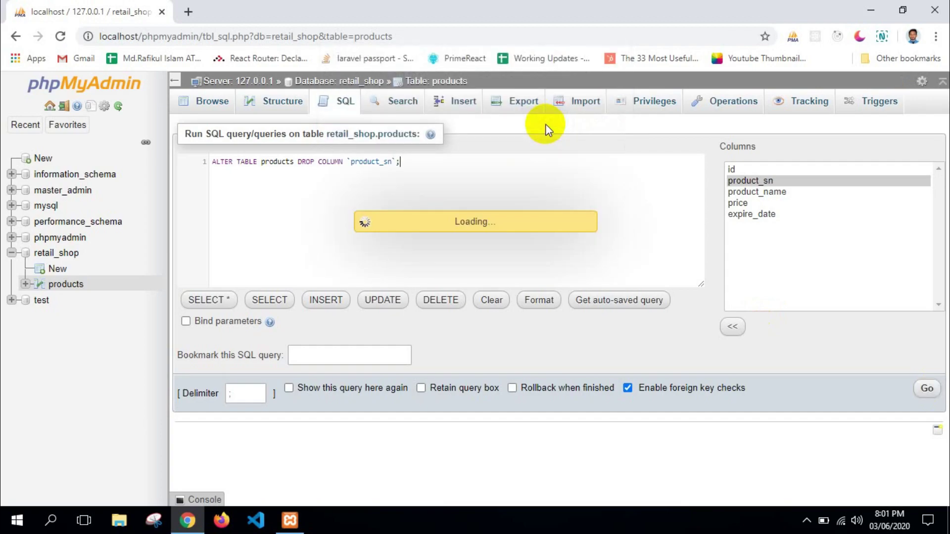
Browse the products table and check its remaining columns for product_sn
left_click(68, 285)
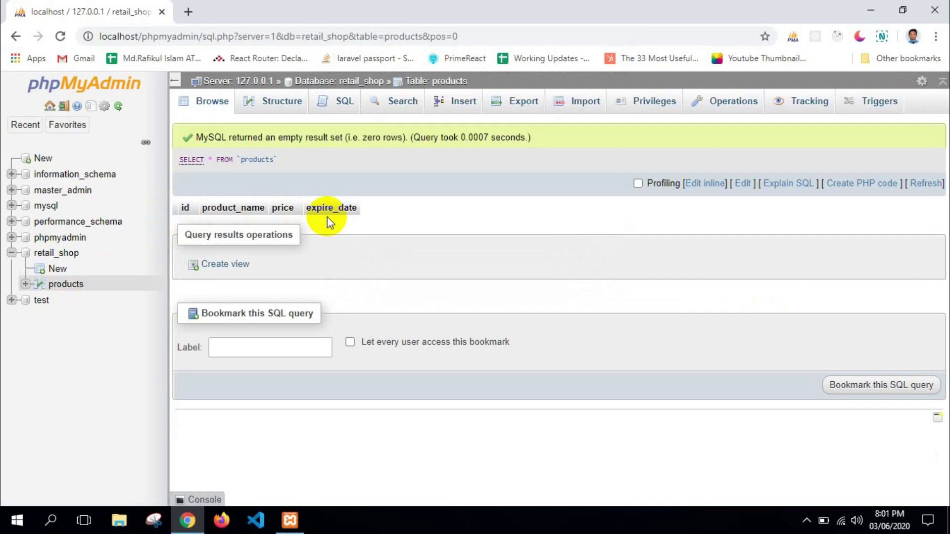
left_click(76, 290)
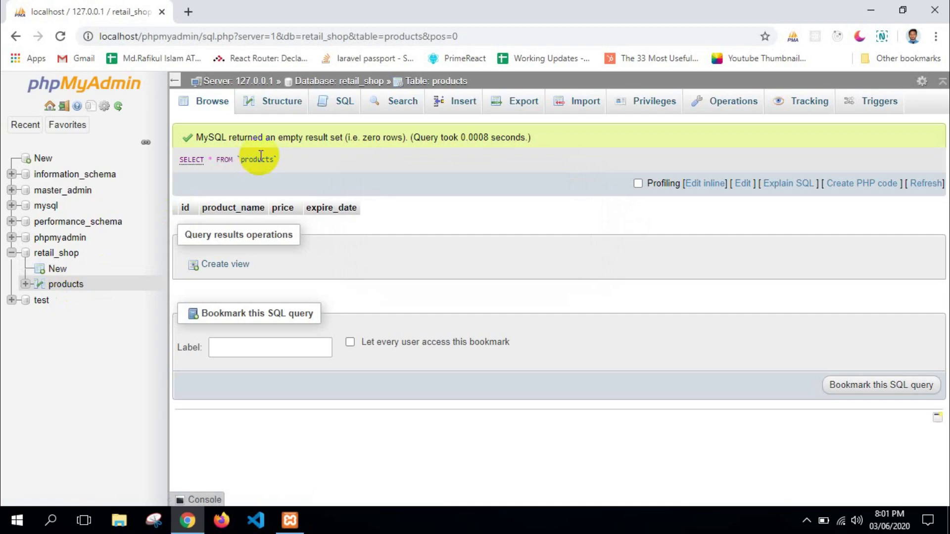
Open the structure of the products table and start adding one column after id
left_click_drag(217, 208, 350, 207)
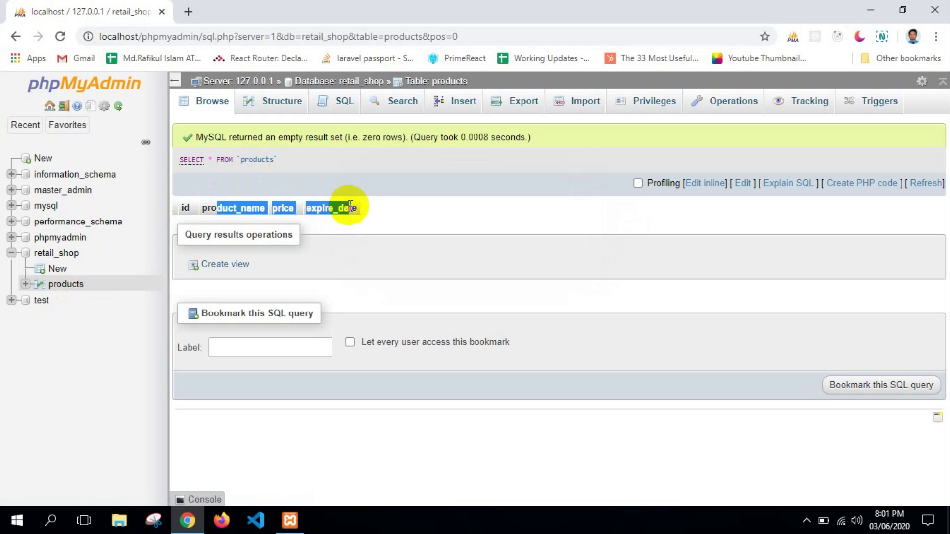
left_click(376, 213)
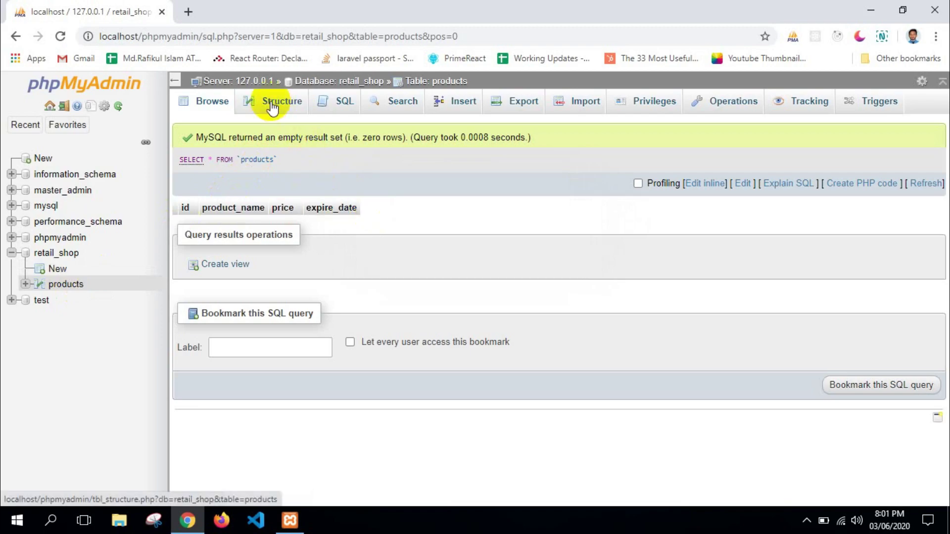
left_click(67, 285)
left_click(262, 103)
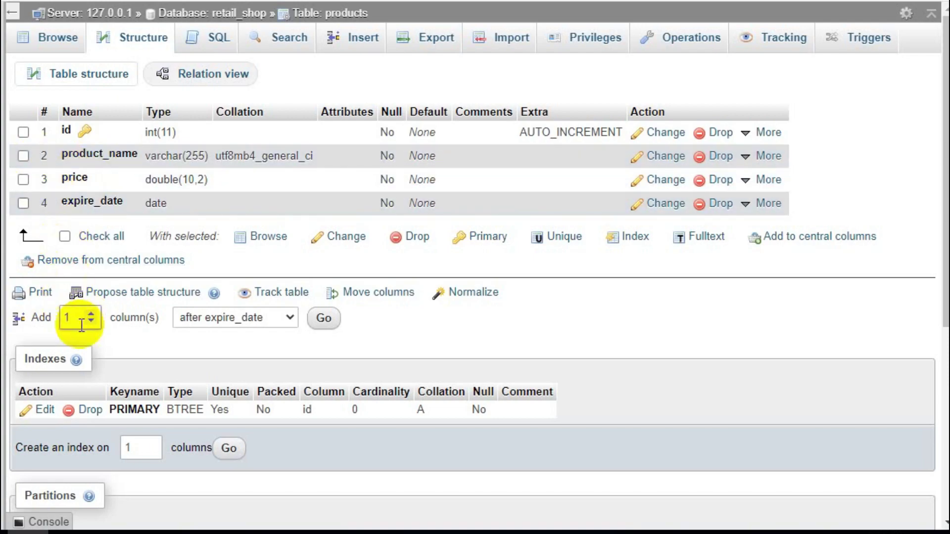
left_click(217, 319)
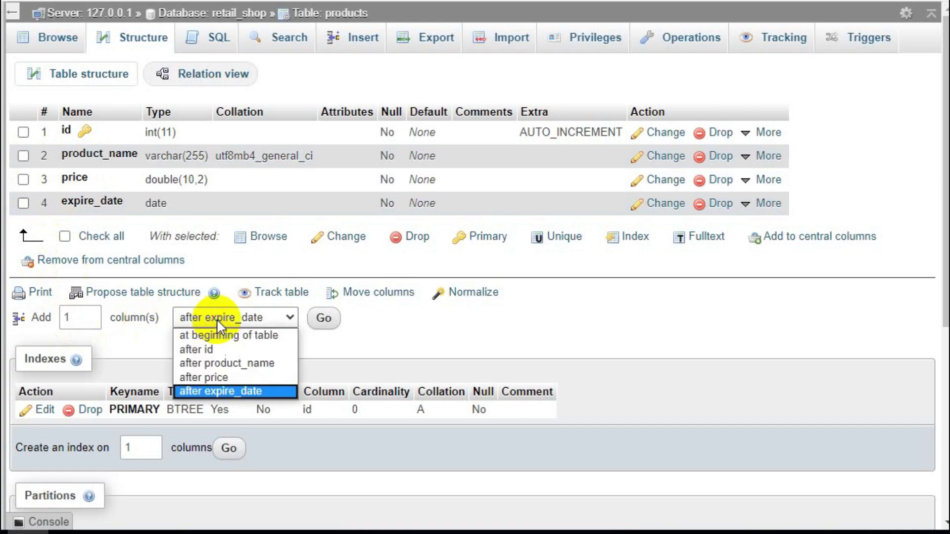
left_click(217, 348)
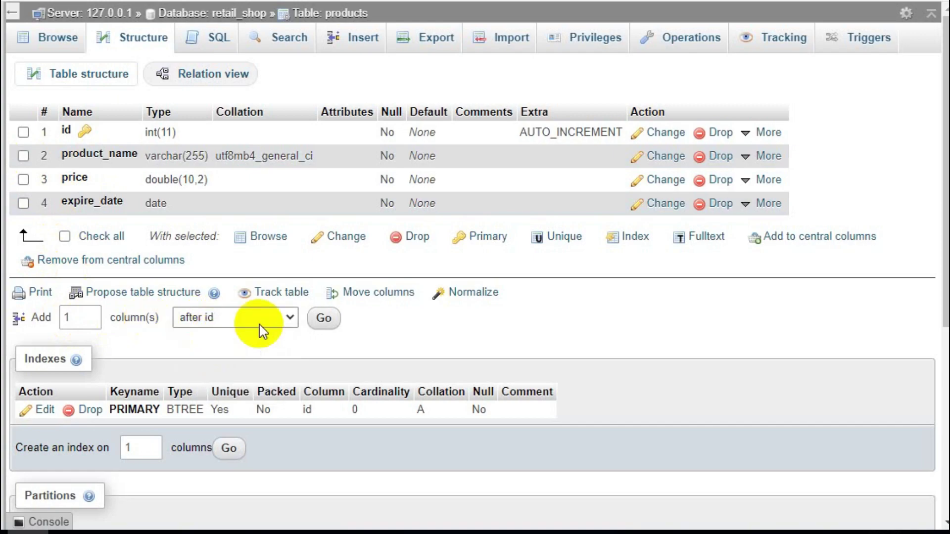
left_click(322, 319)
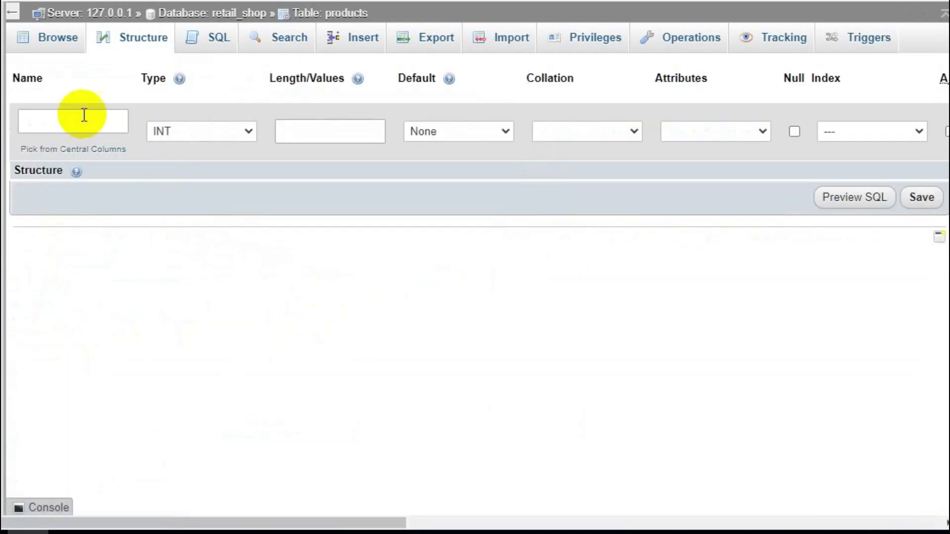
Define the new column as product_serial_no with type VARCHAR and length 200, and save it
left_click(63, 120)
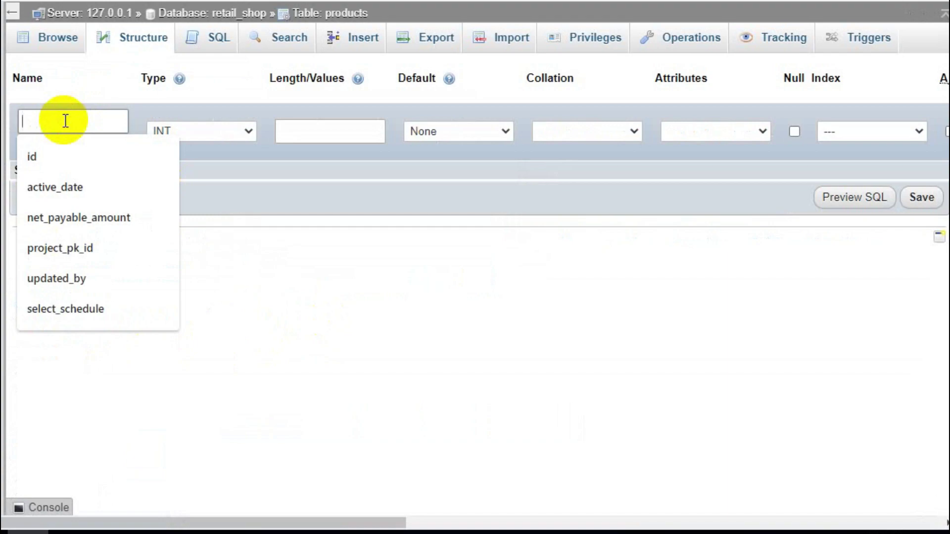
type("produ")
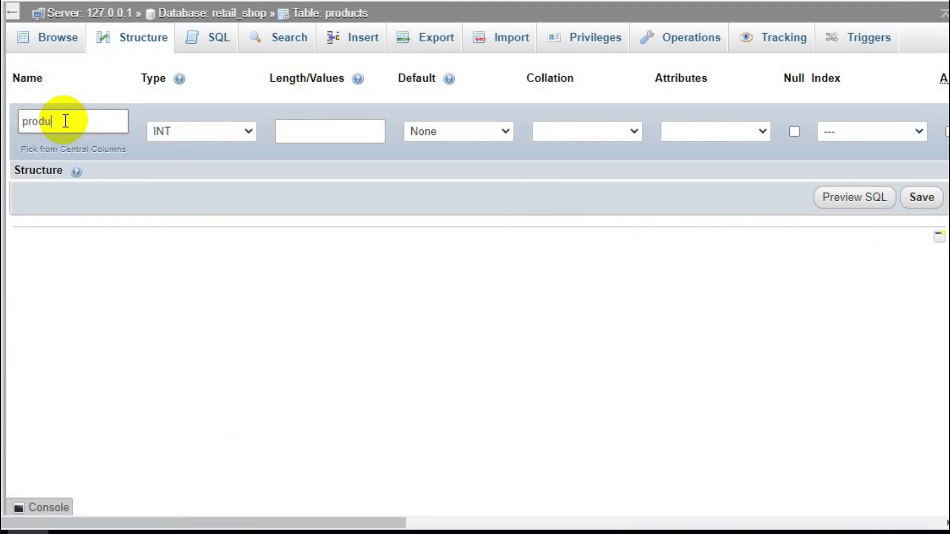
type("ct_serial_no")
left_click(167, 136)
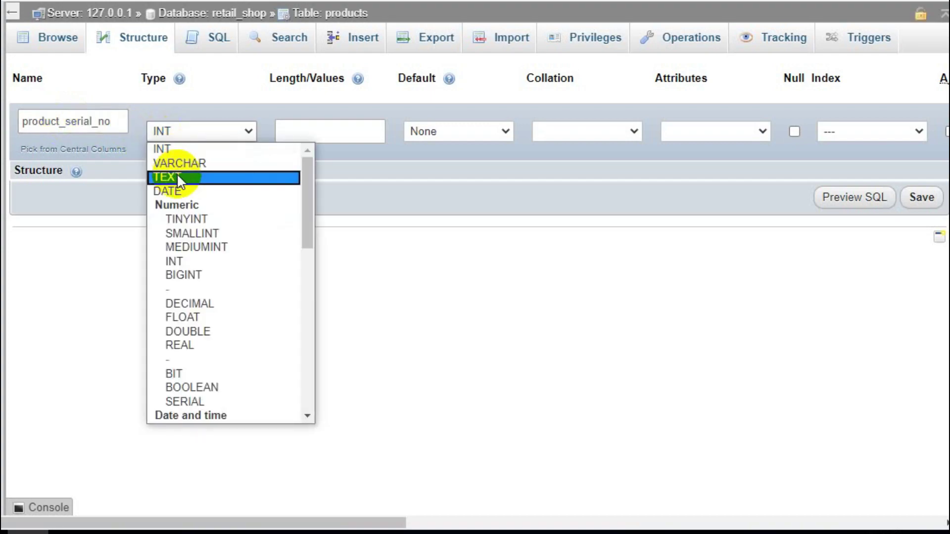
left_click(180, 161)
left_click(308, 132)
type("200")
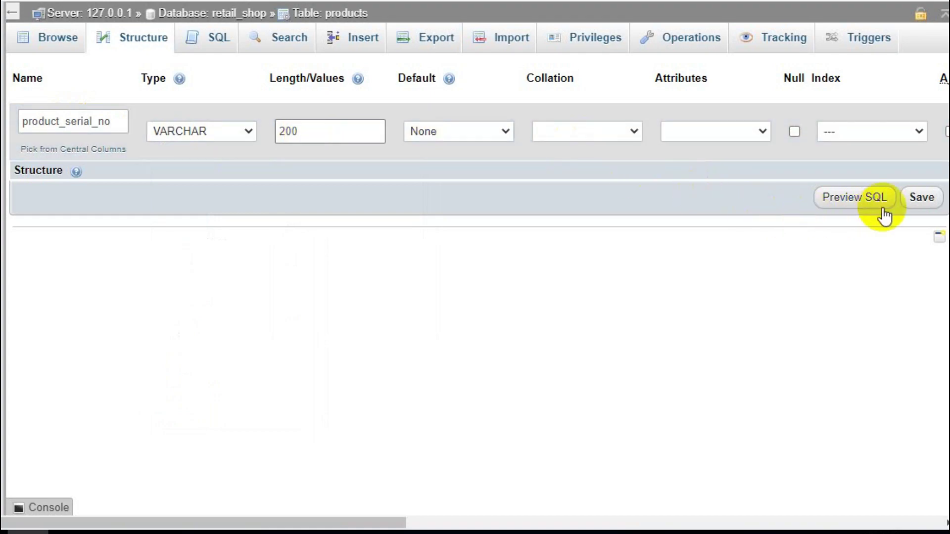
left_click(920, 200)
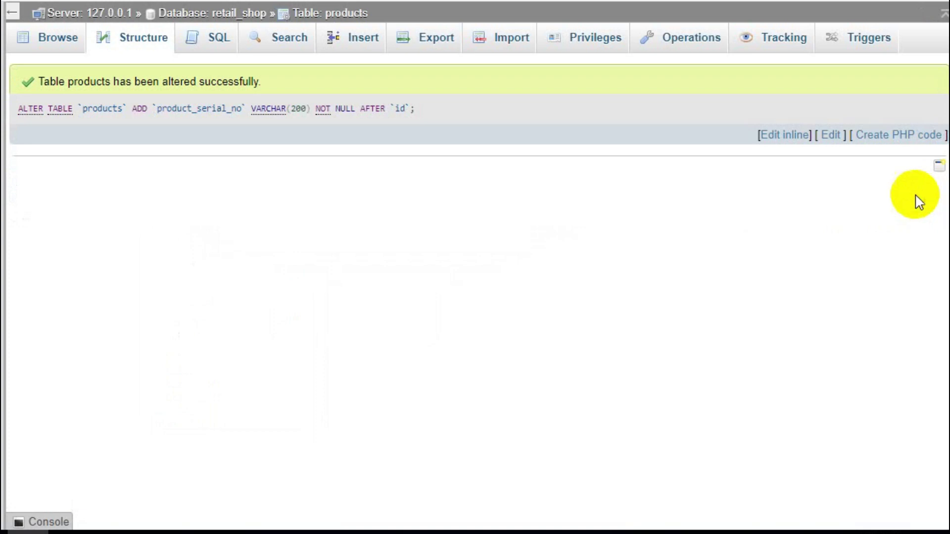
From the products table structure, rename the product_serial_no column to product_sn, set its length to 150, and save the change
left_click(42, 48)
left_click(134, 45)
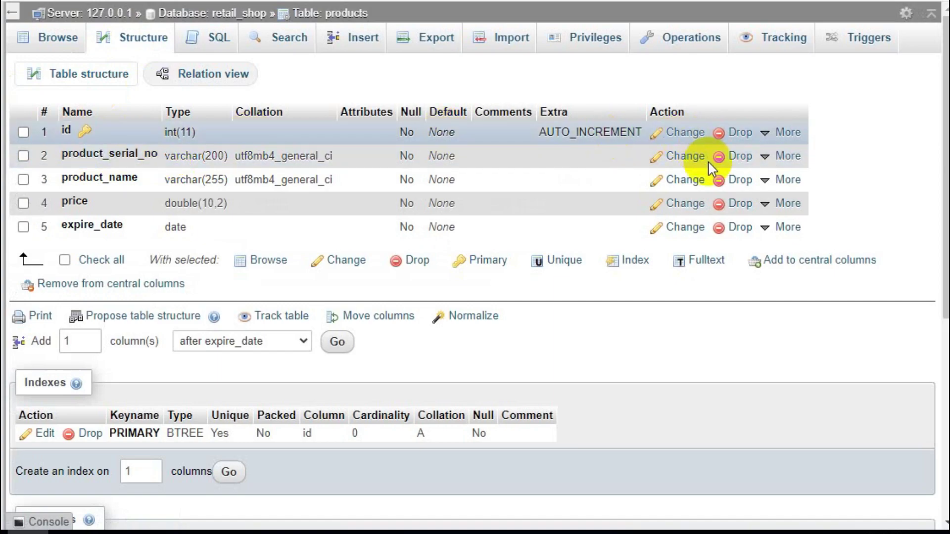
left_click(678, 159)
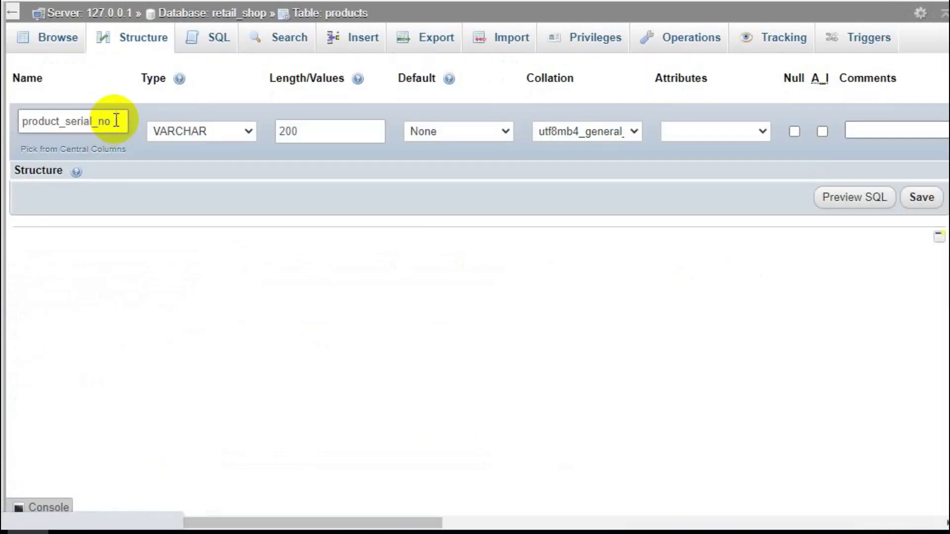
left_click_drag(119, 121, 72, 127)
type("n")
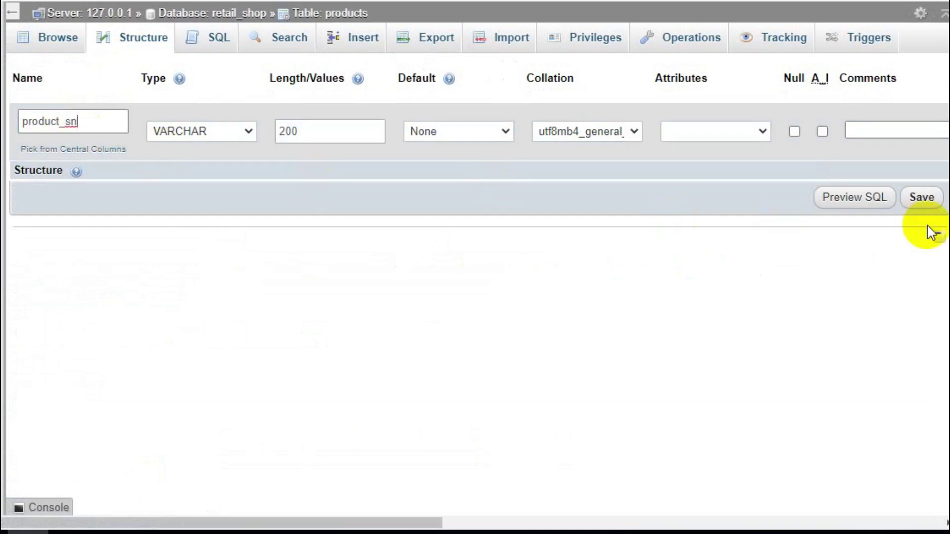
left_click(321, 132)
double_click(282, 131)
type("150")
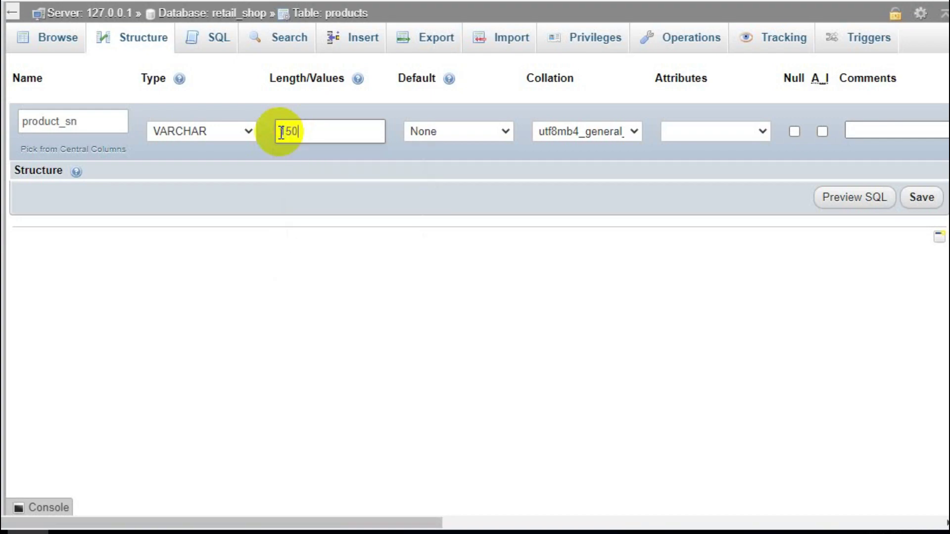
left_click(916, 200)
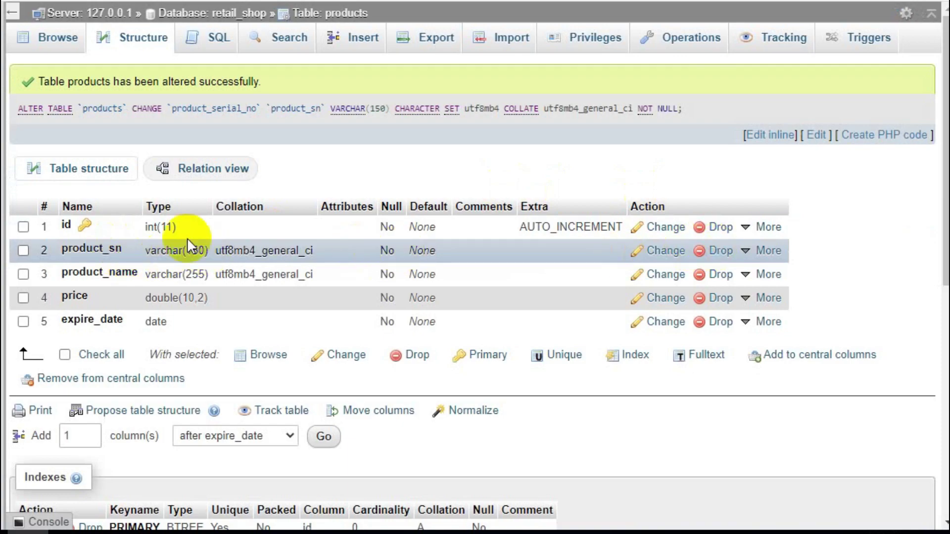
Drop the product_sn column from the products table structure, accepting the confirmation
left_click(23, 251)
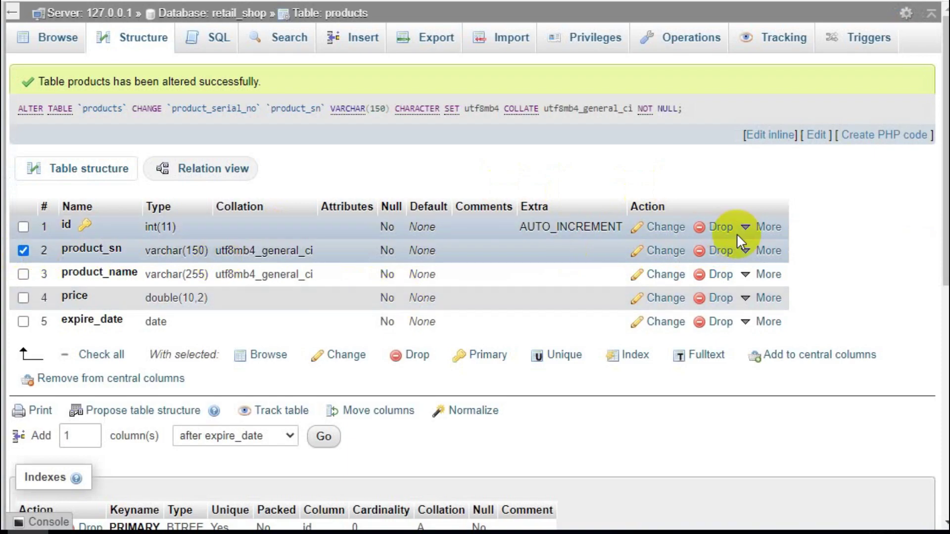
left_click(718, 250)
left_click(388, 312)
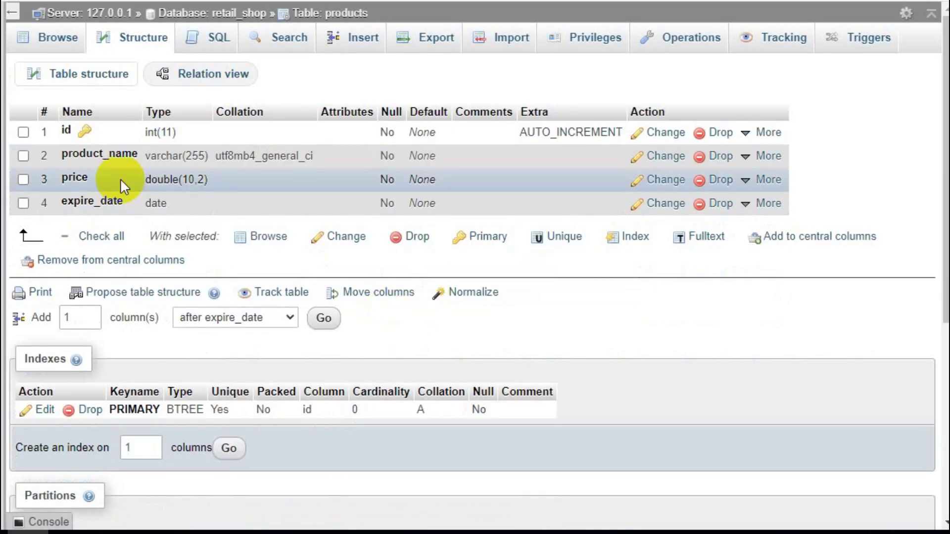